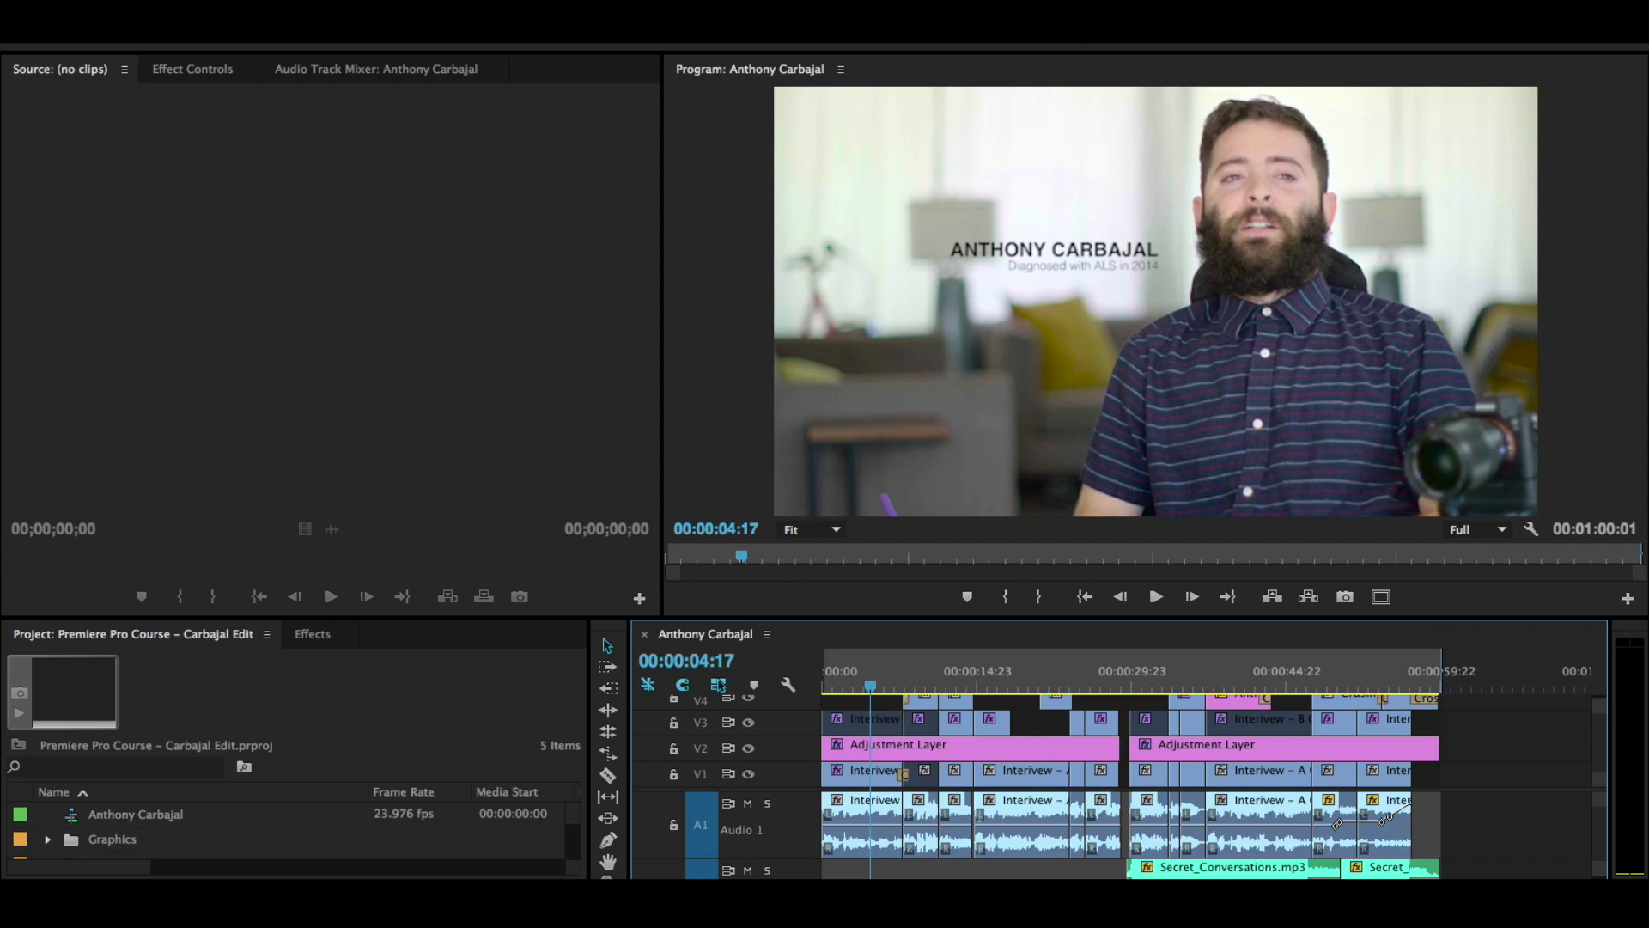
# Open the recent Premiere Pro Course project and move the sequence playhead to 00:00:03:02
pyautogui.click(203, 14)
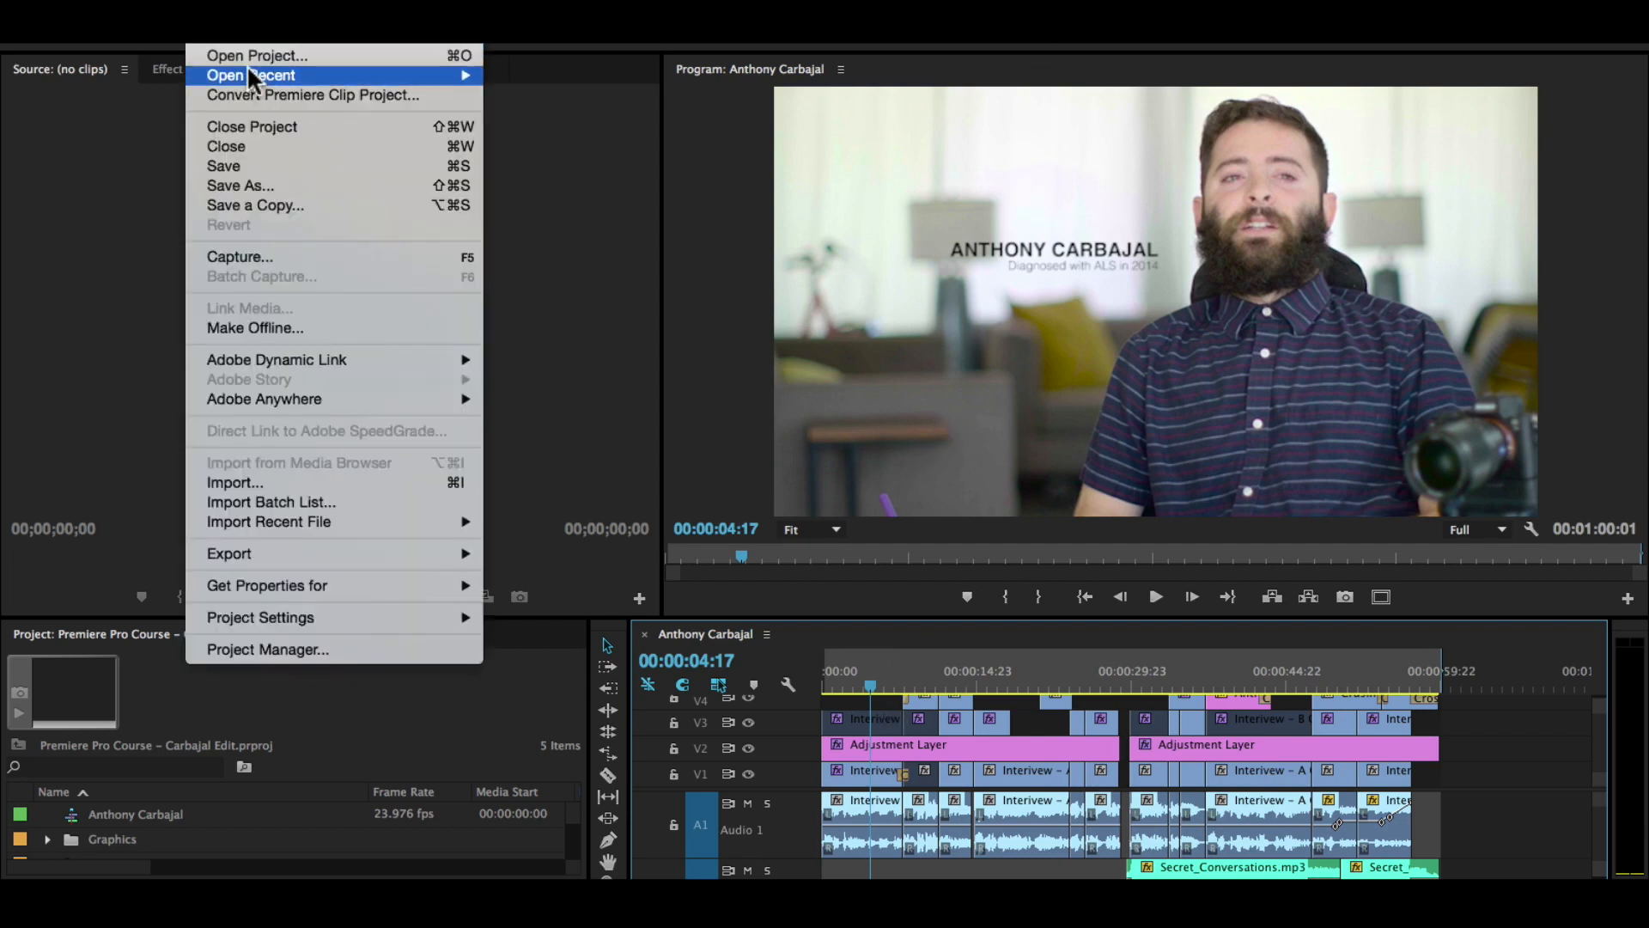
pyautogui.moveTo(251, 75)
pyautogui.click(599, 94)
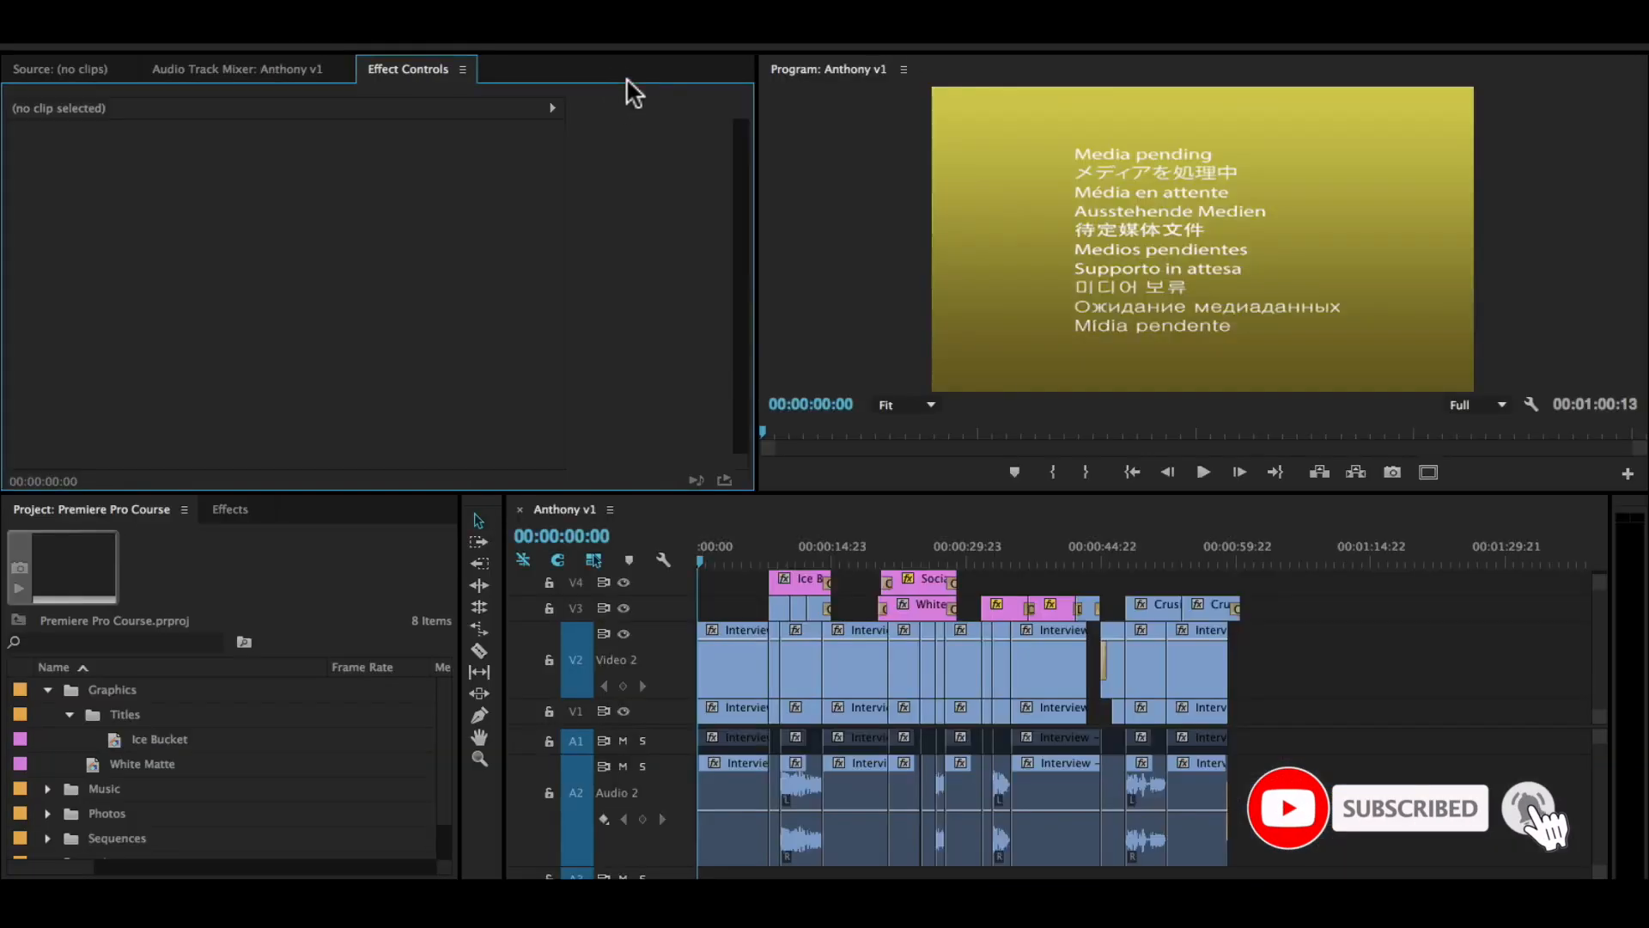
pyautogui.moveTo(743, 561); pyautogui.dragTo(724, 557)
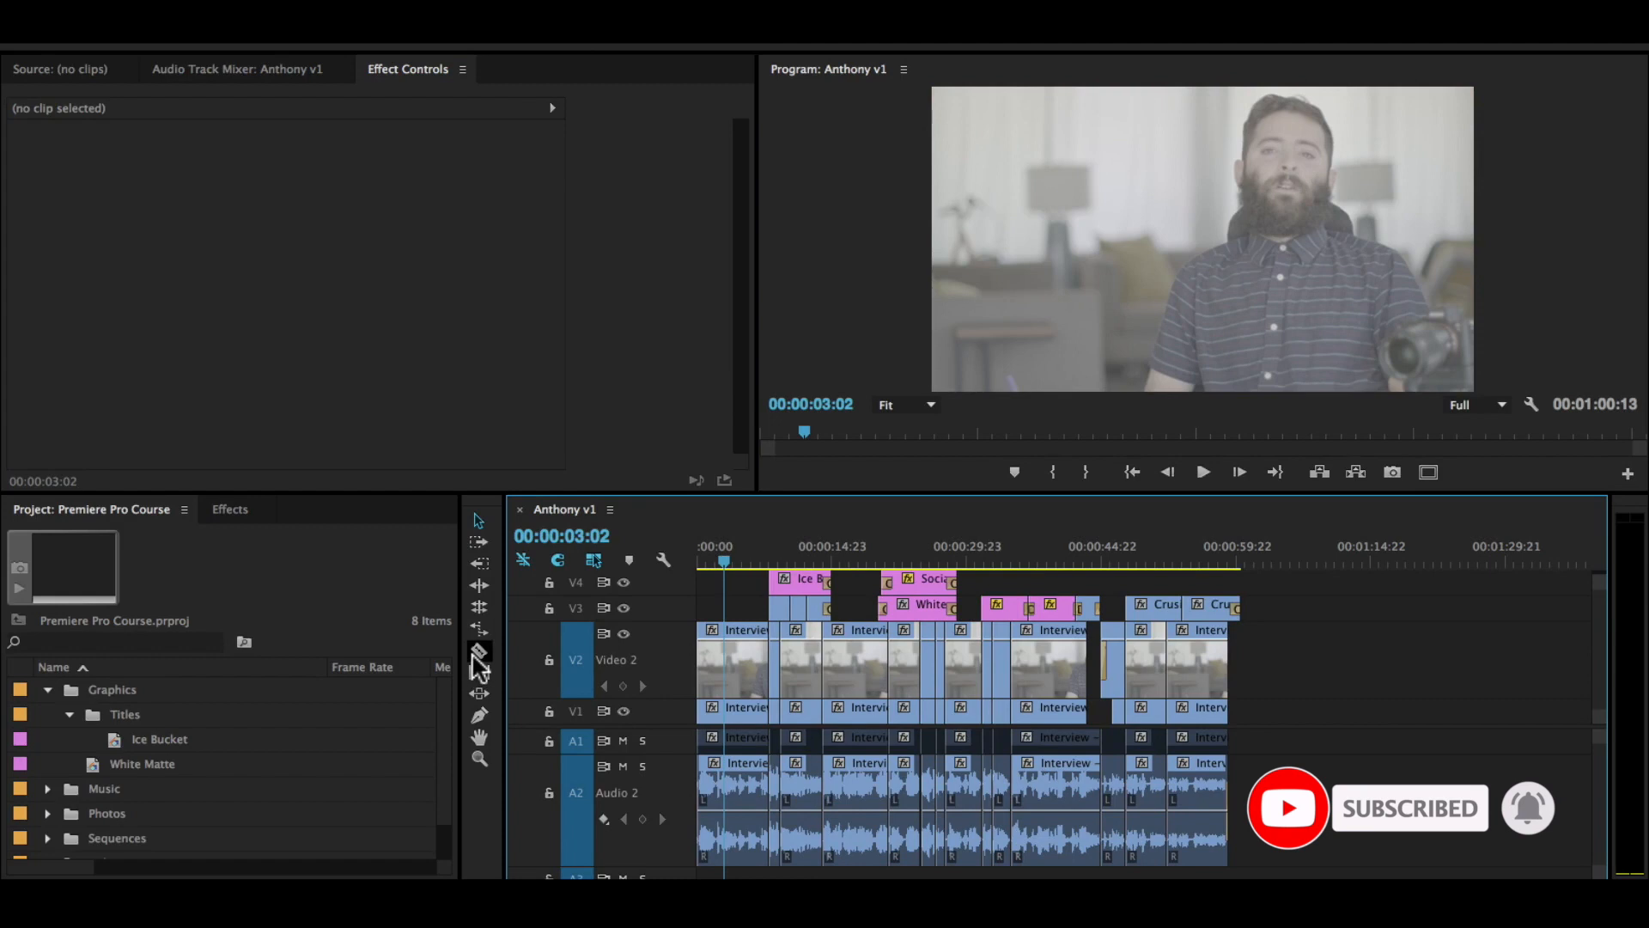
# Create a new 640 × 360 title at 23.976fps in the Titles bin, named LT followed by the interviewee's first name
pyautogui.click(120, 716)
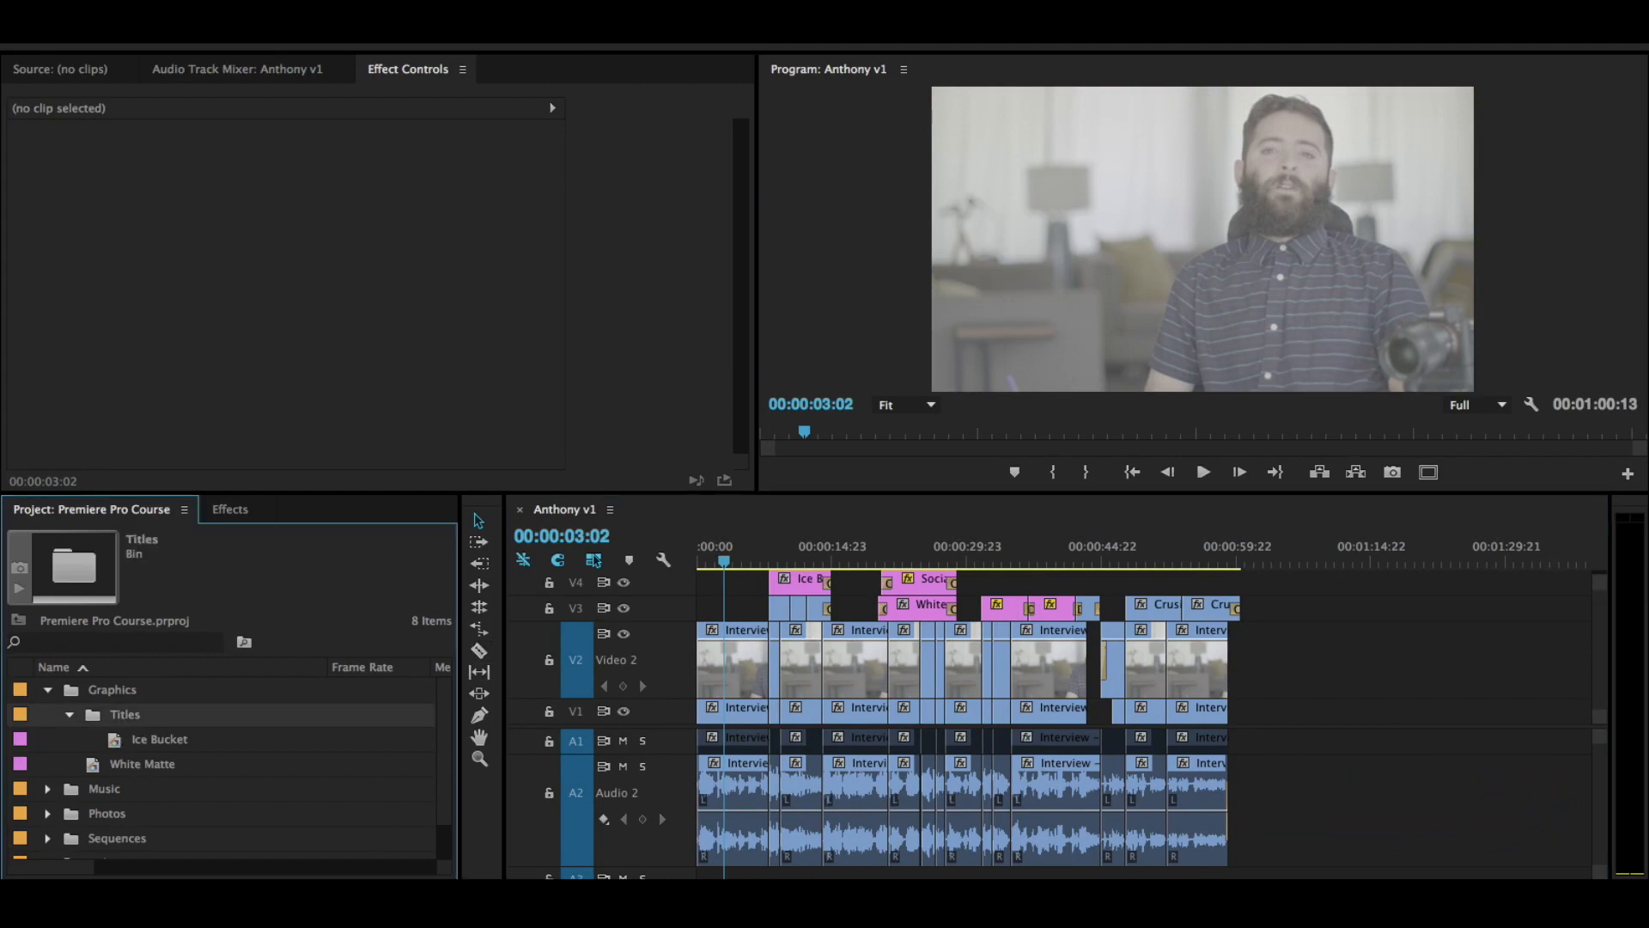
pyautogui.click(400, 891)
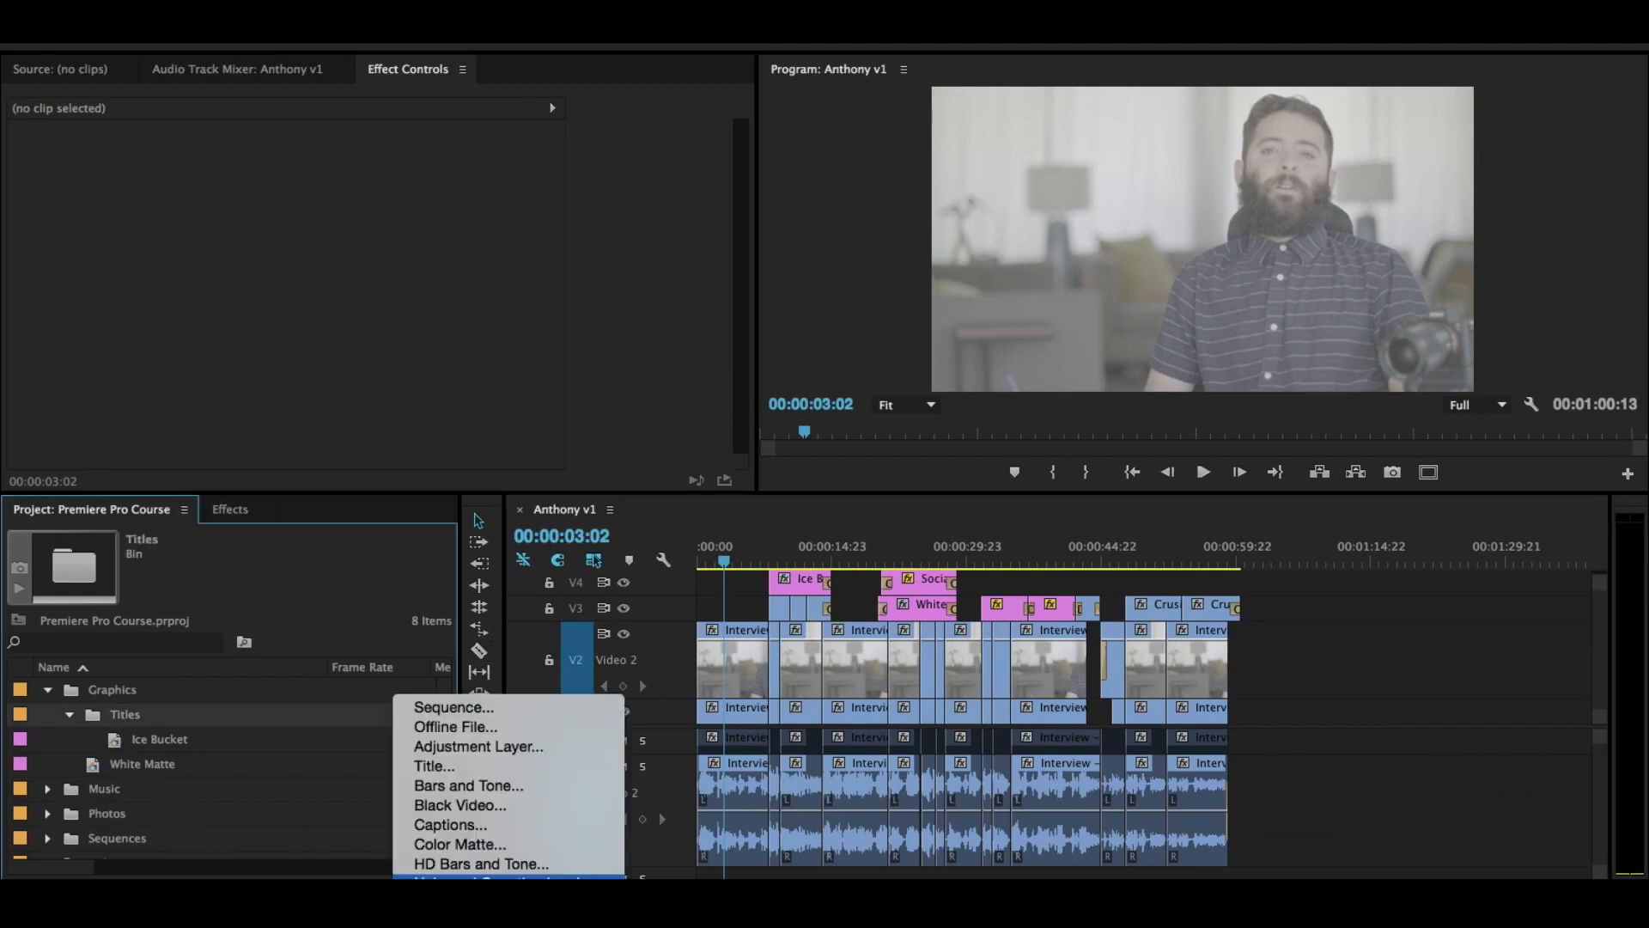
pyautogui.click(507, 767)
pyautogui.write('L')
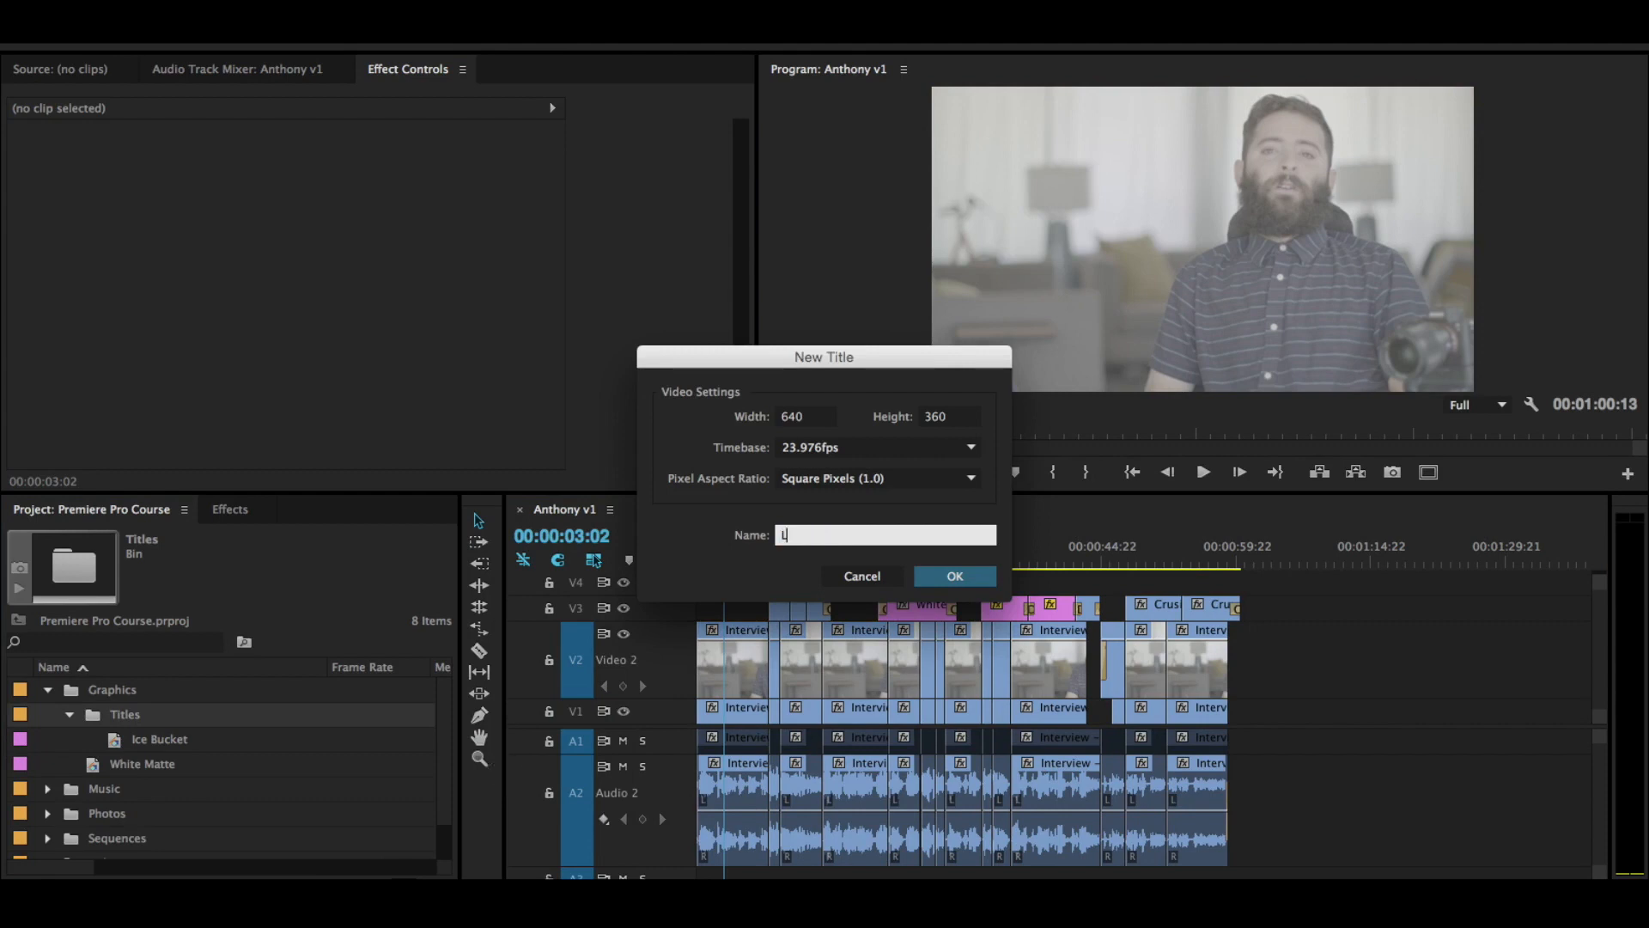
pyautogui.write('T Anthony')
pyautogui.click(954, 575)
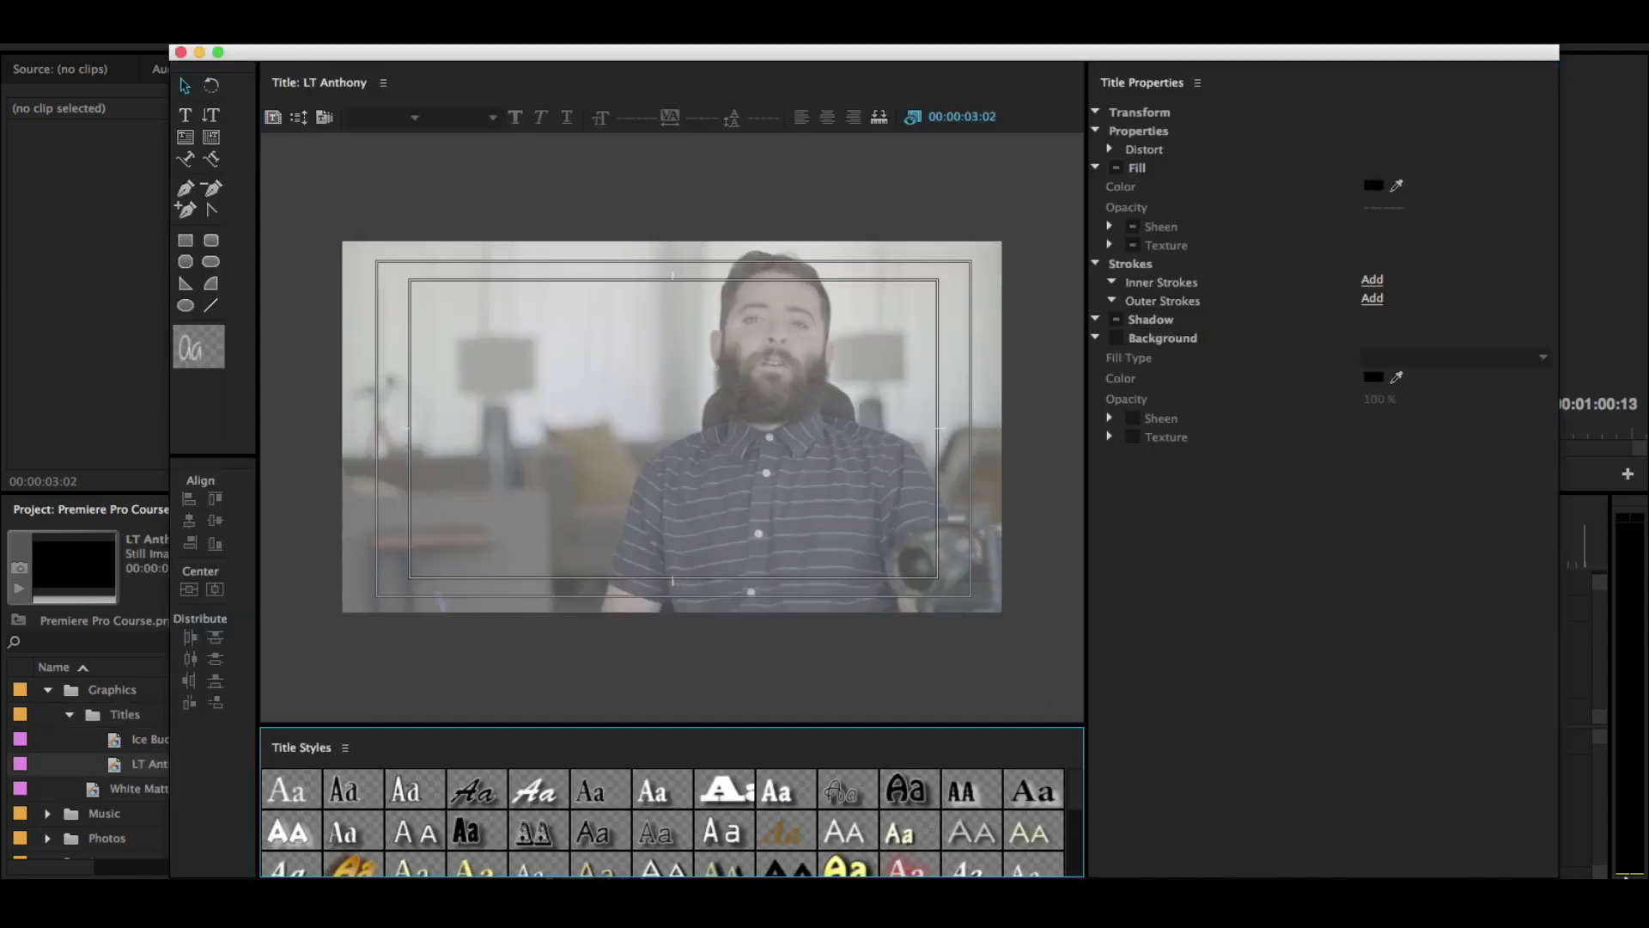
# Scrub the sequence with the title window shrunk, set the background frame to 00:00:05:09, and widen the title window again
pyautogui.moveTo(1550, 872); pyautogui.dragTo(732, 799)
pyautogui.moveTo(754, 560); pyautogui.dragTo(1155, 560)
pyautogui.moveTo(733, 798); pyautogui.dragTo(722, 861)
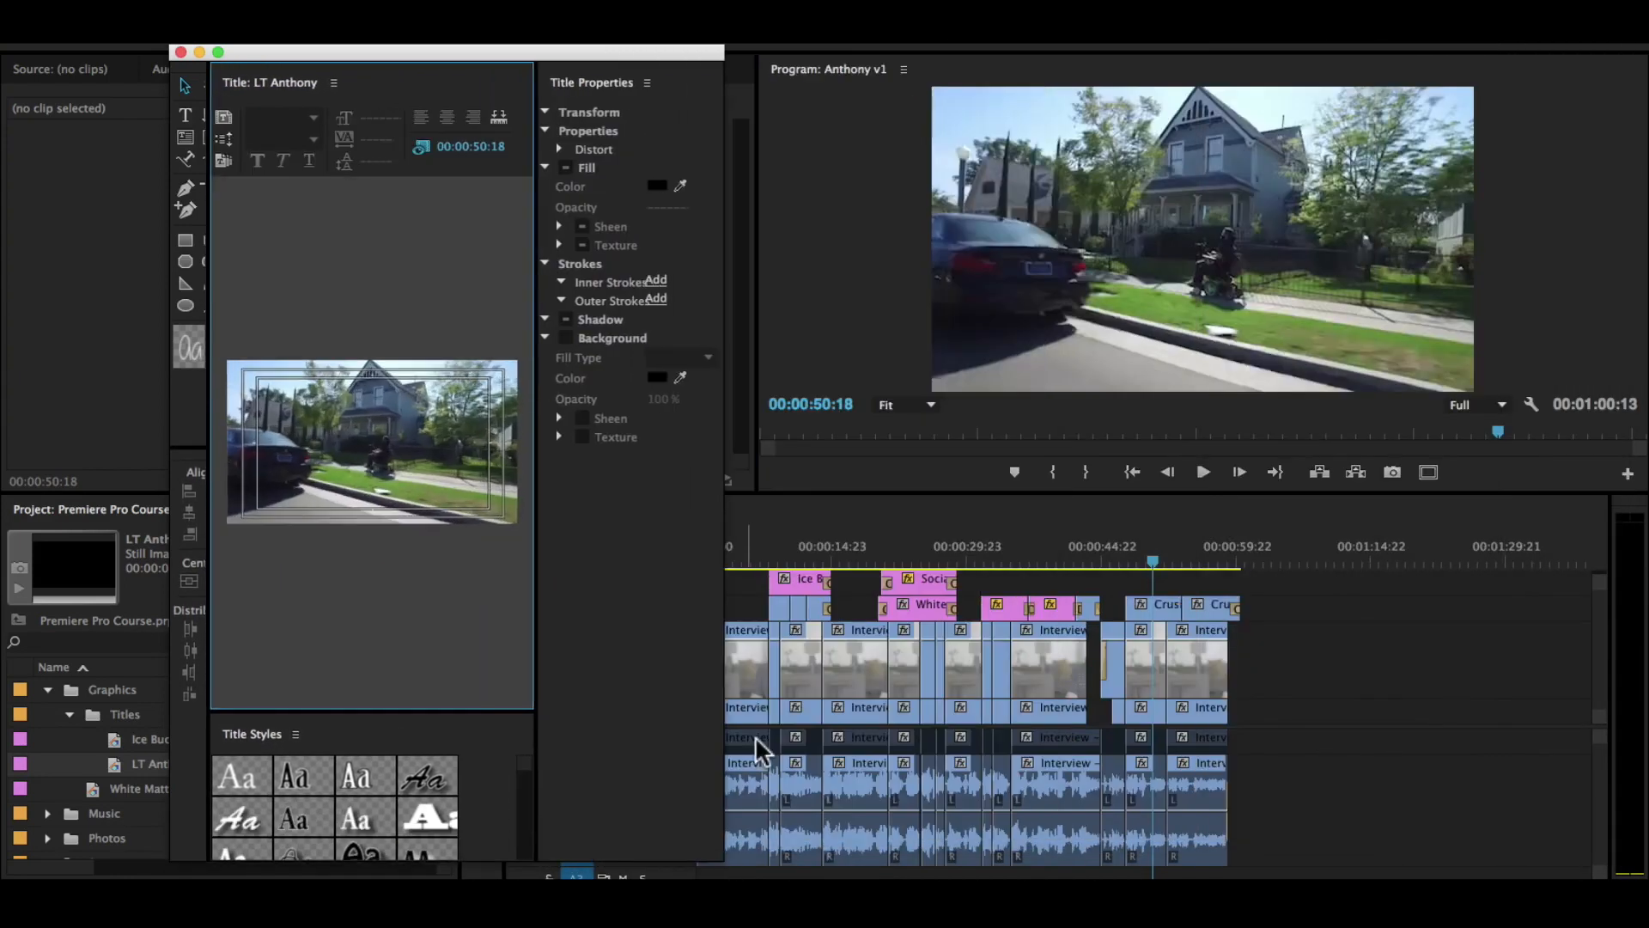
pyautogui.moveTo(1167, 557); pyautogui.dragTo(1213, 560)
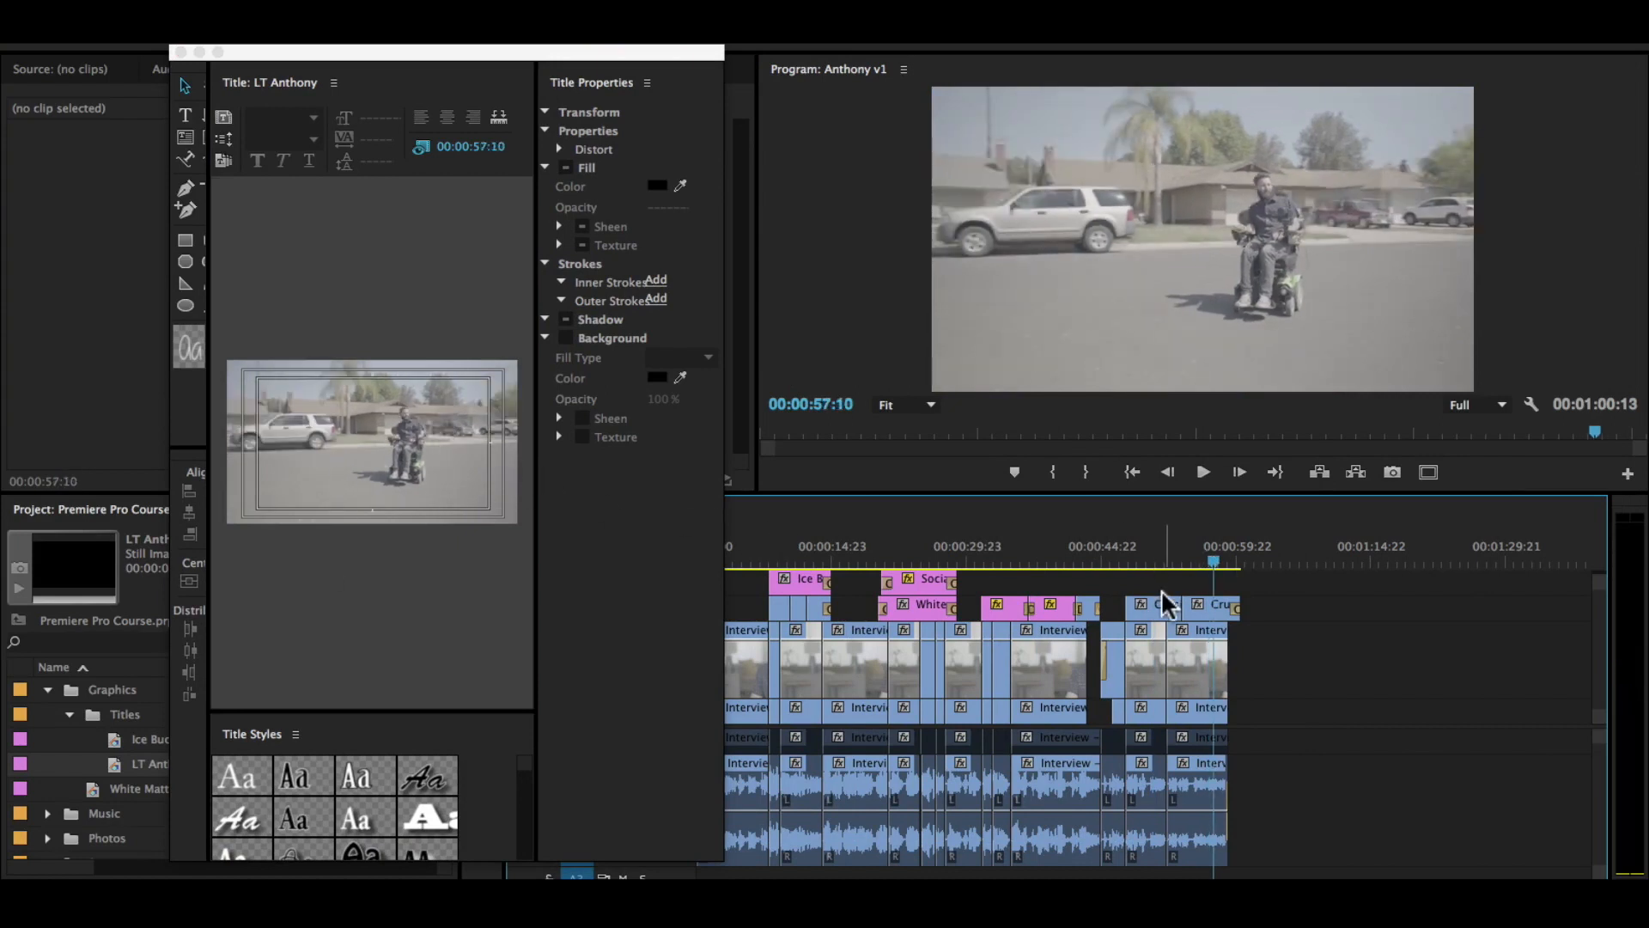
pyautogui.moveTo(1215, 560); pyautogui.dragTo(691, 563)
pyautogui.click(744, 558)
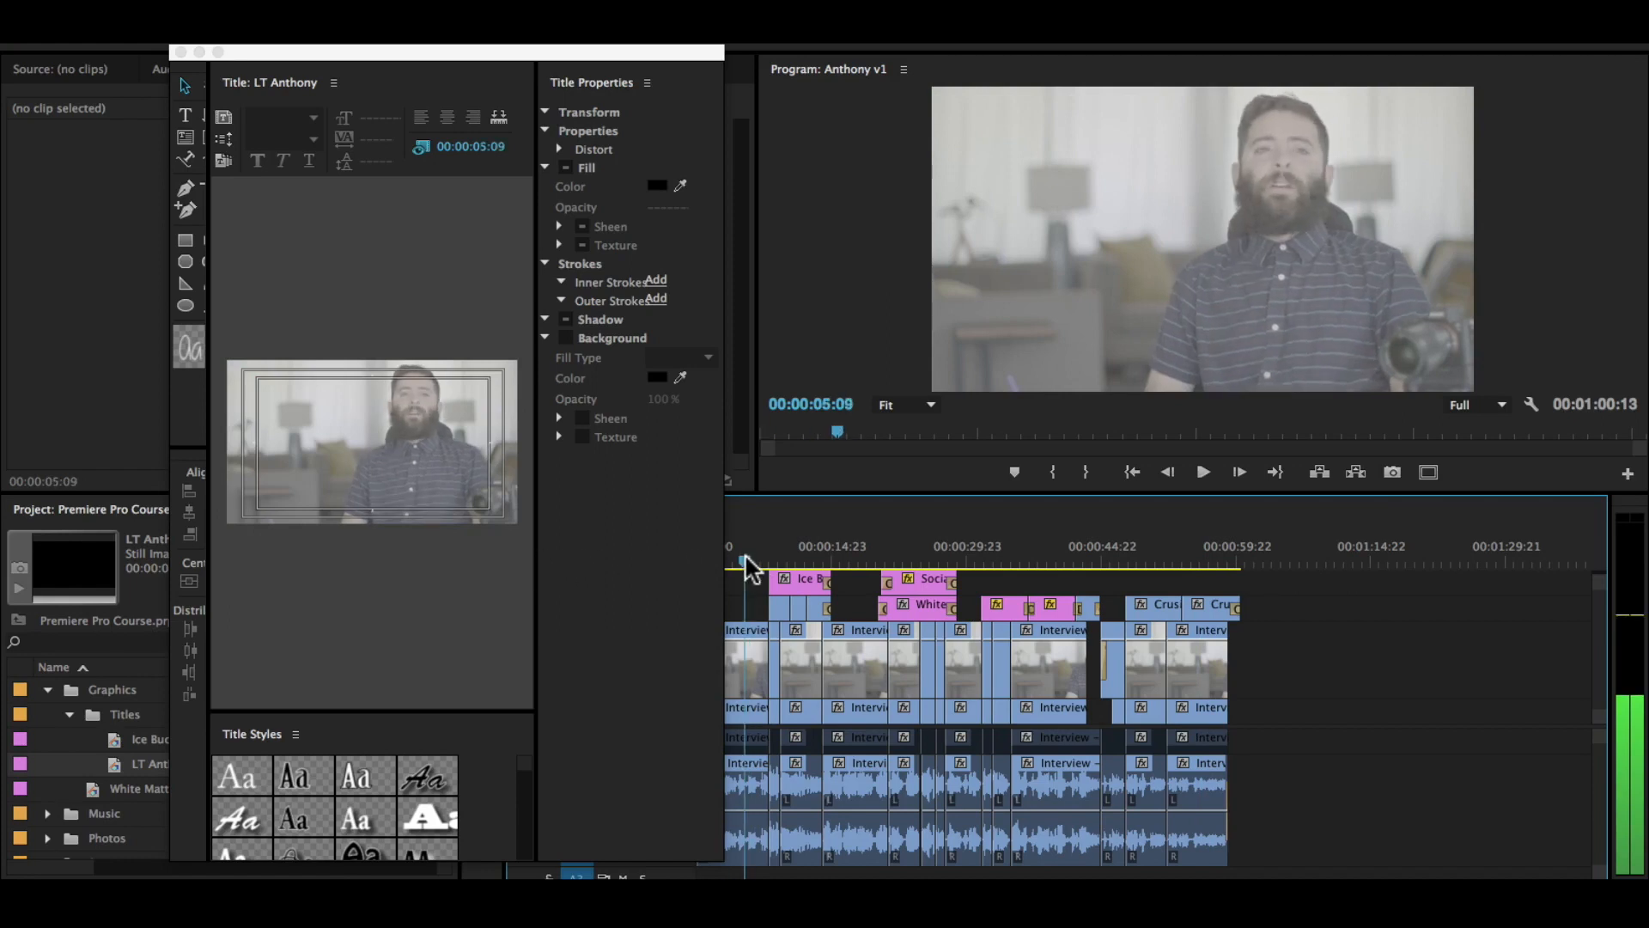
pyautogui.moveTo(734, 869); pyautogui.dragTo(1628, 868)
# Add a text object containing the interviewee's full name across the upper part of the title
pyautogui.click(185, 114)
pyautogui.click(497, 387)
pyautogui.write('anthony carbajal')
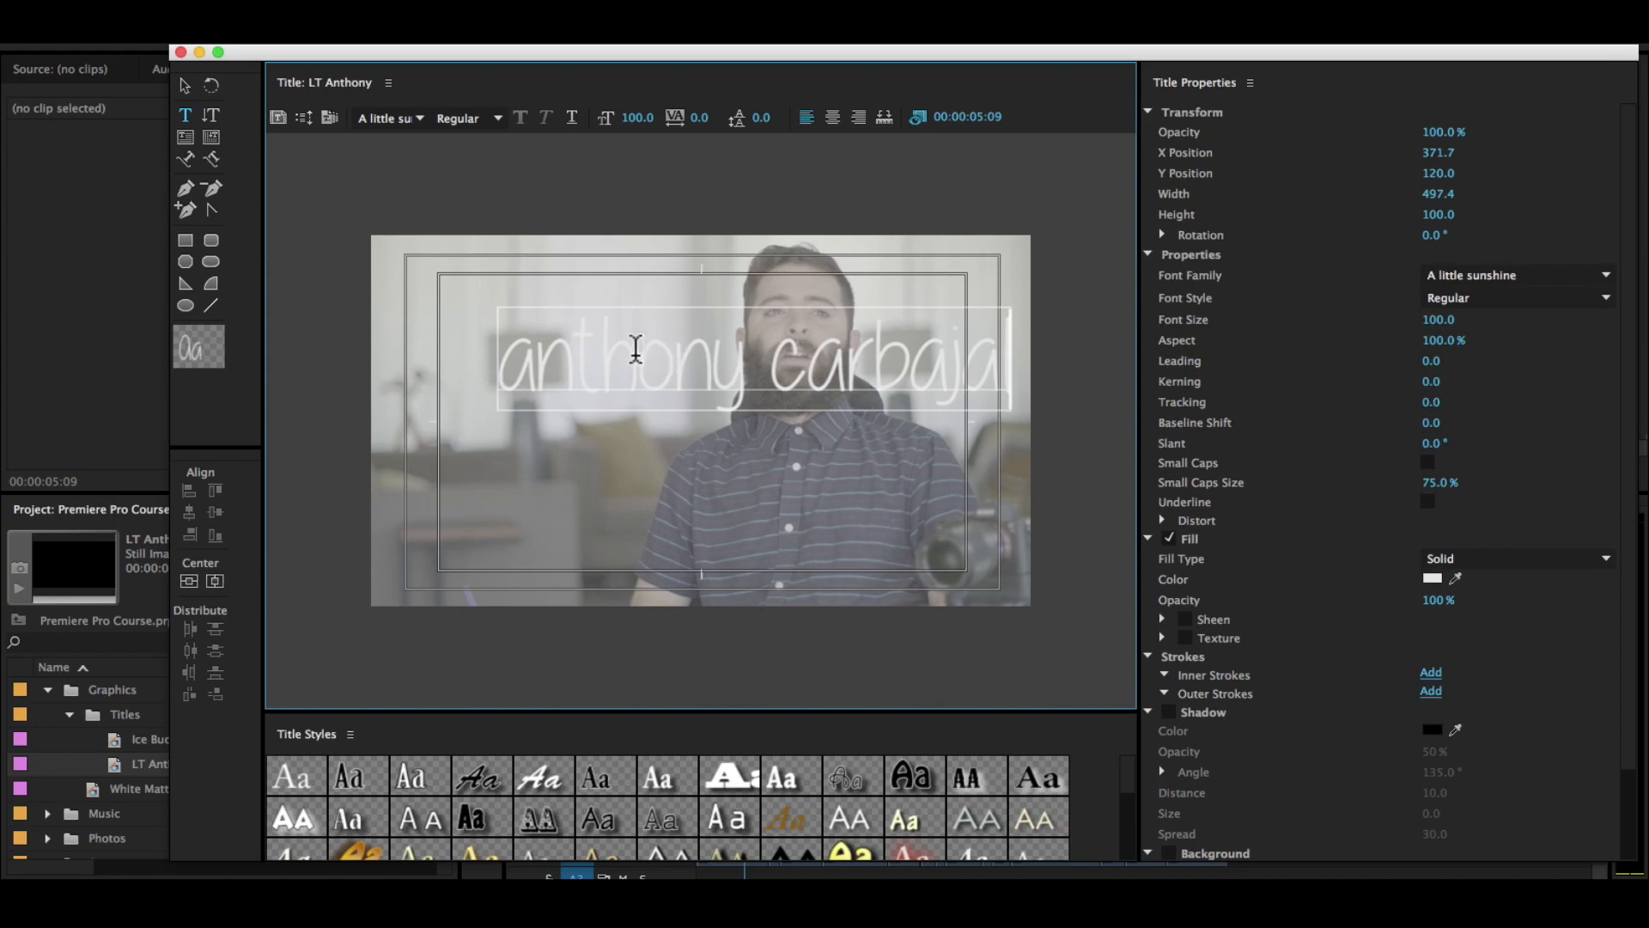
pyautogui.click(185, 85)
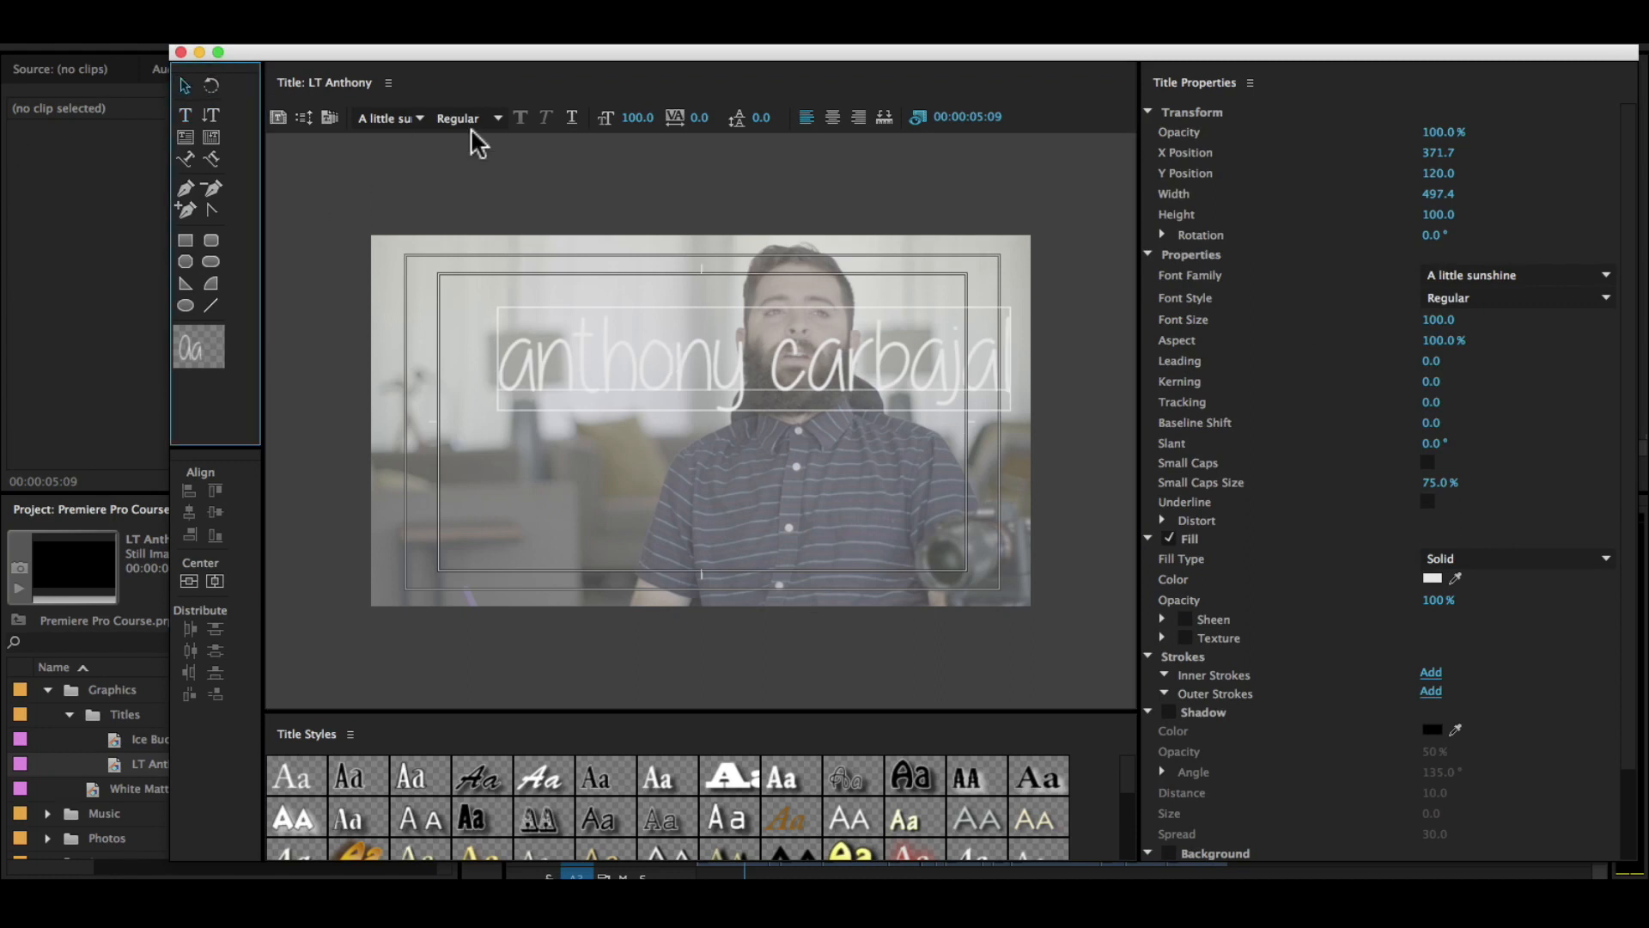
# Set the name text's font to Helvetica and reduce its font size to 27
pyautogui.click(401, 111)
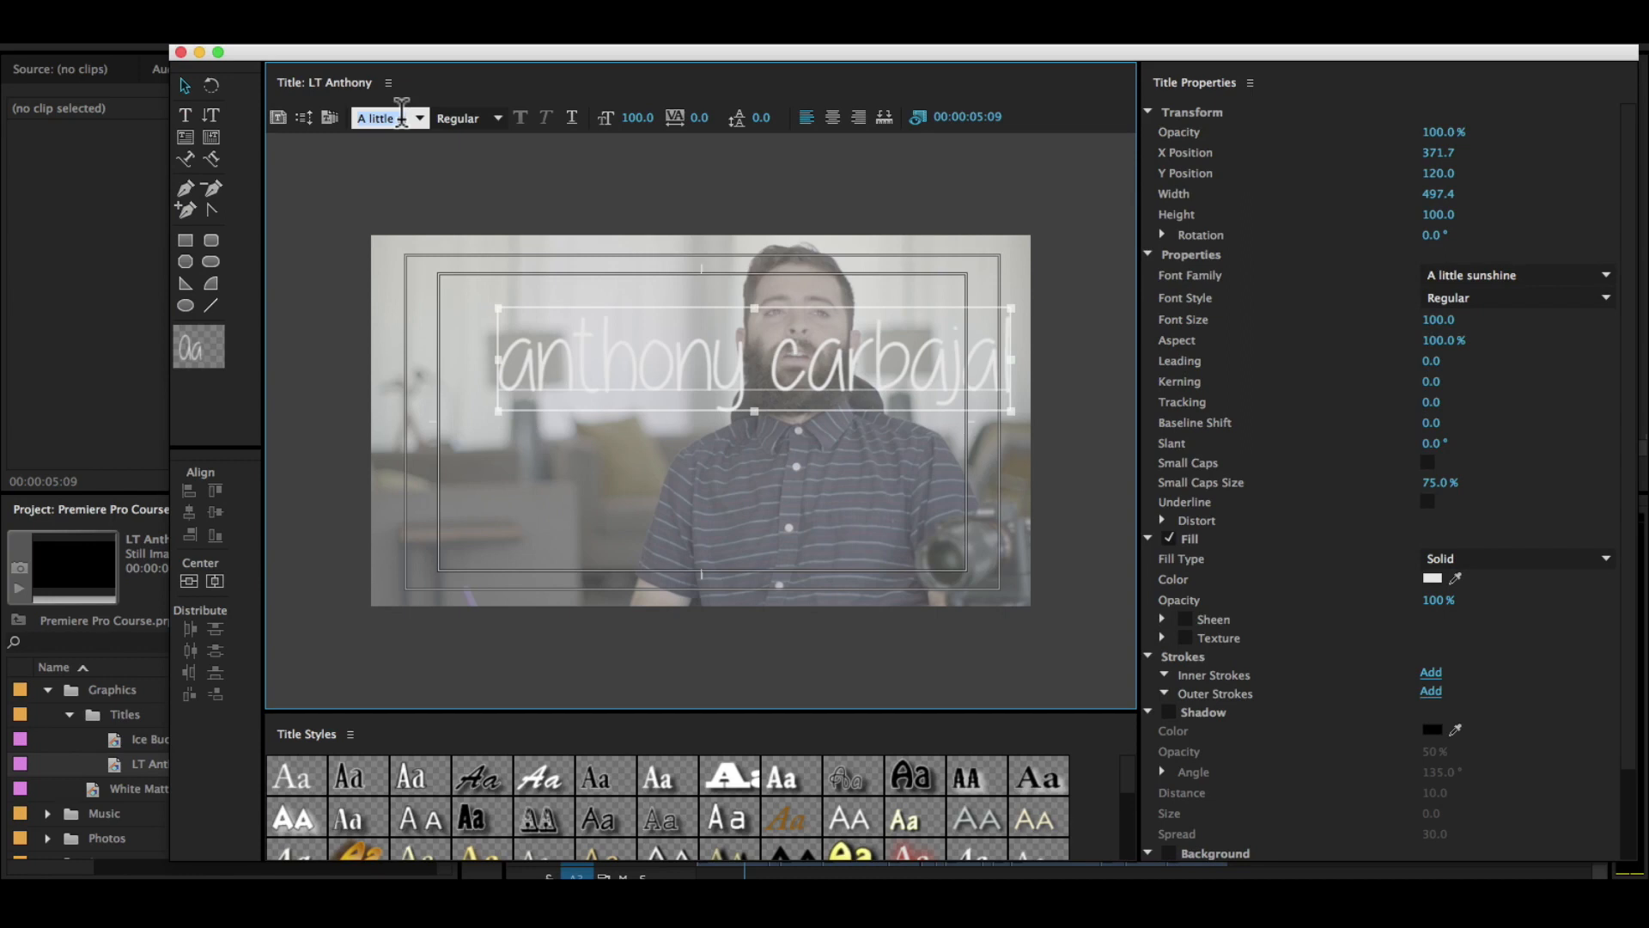
pyautogui.write('Helvetica')
pyautogui.press('Return')
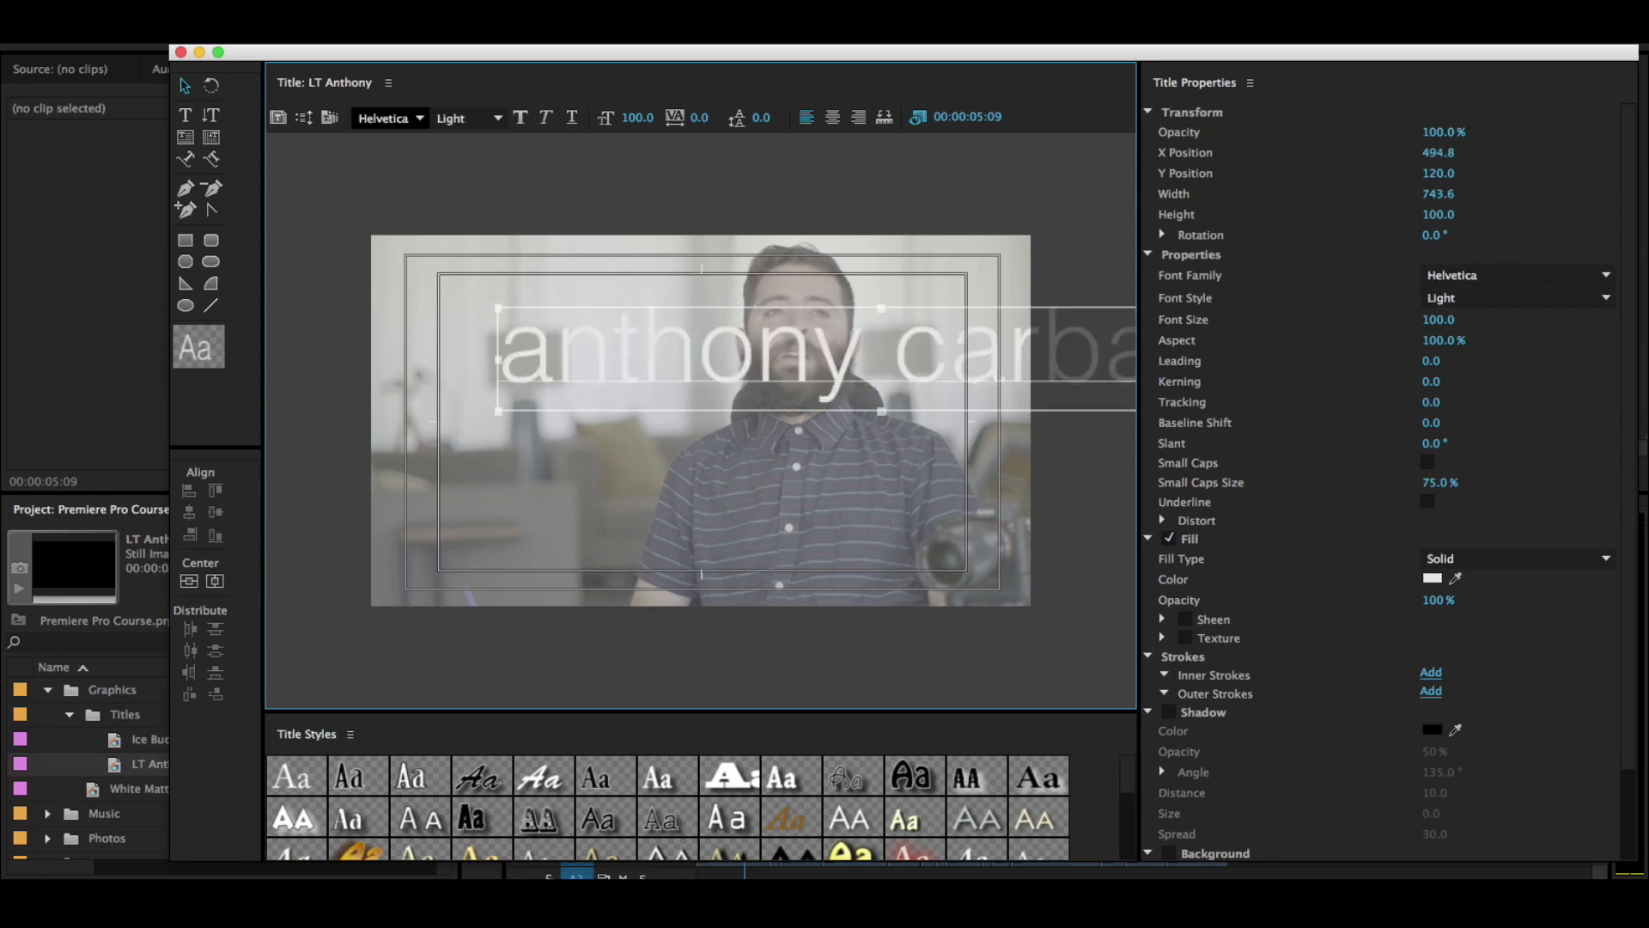
pyautogui.click(644, 117)
pyautogui.write('91')
pyautogui.press('Return')
pyautogui.moveTo(634, 118); pyautogui.dragTo(579, 118)
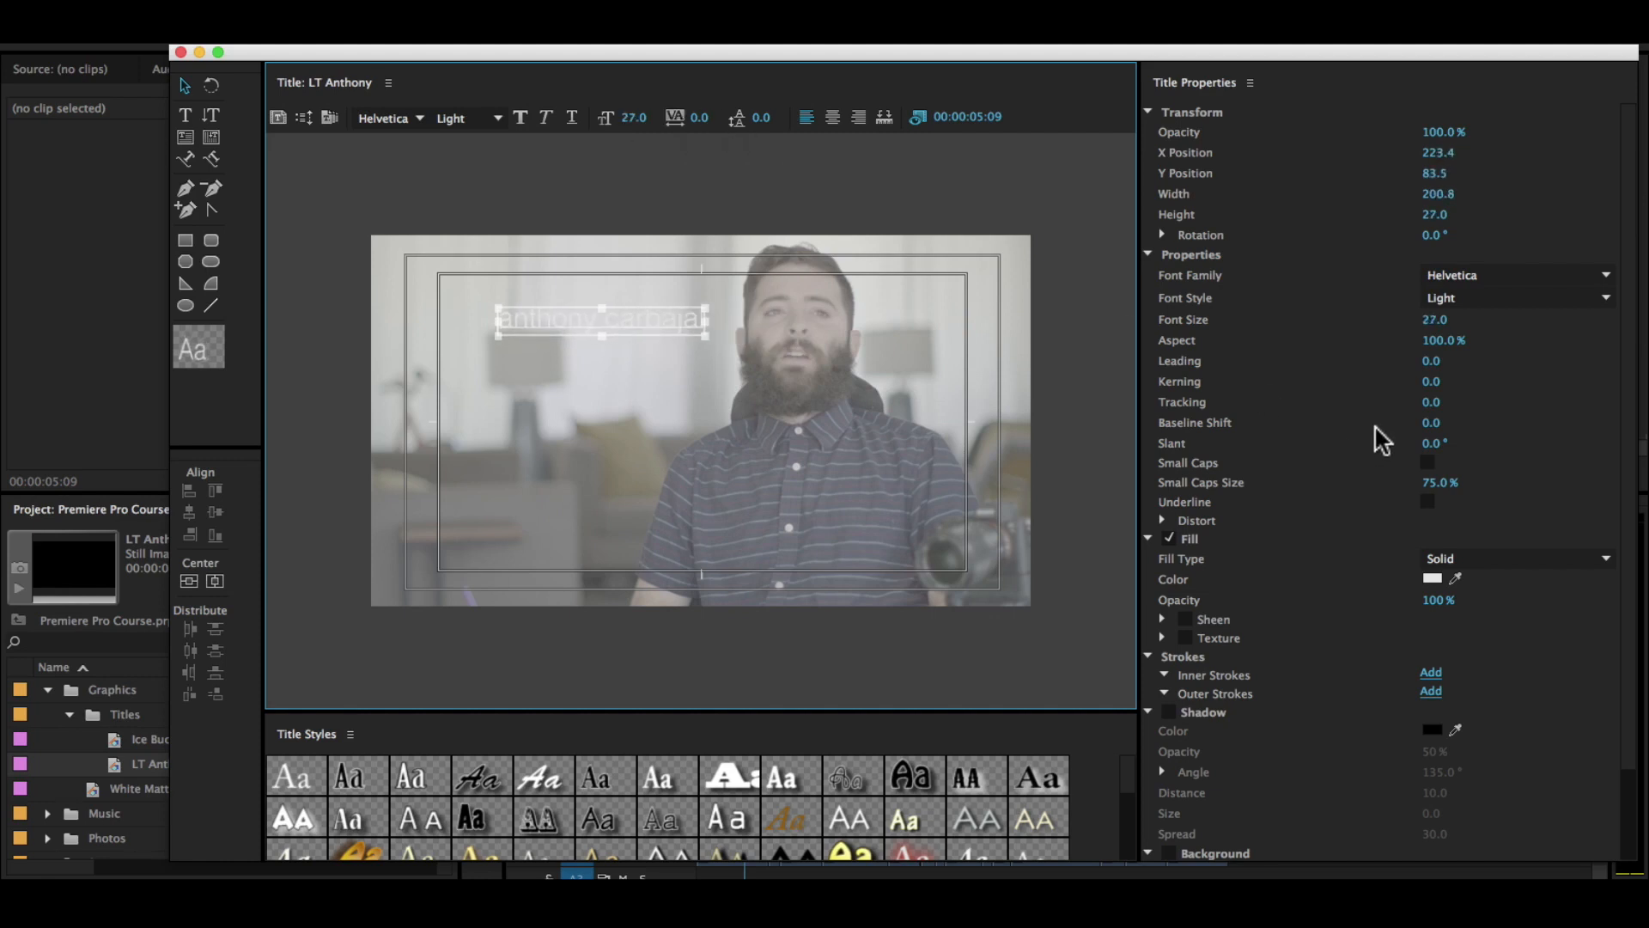
# Turn on small caps at 100% size for the name and shift it horizontally to the inner safe margin beside the interviewee
pyautogui.click(1428, 463)
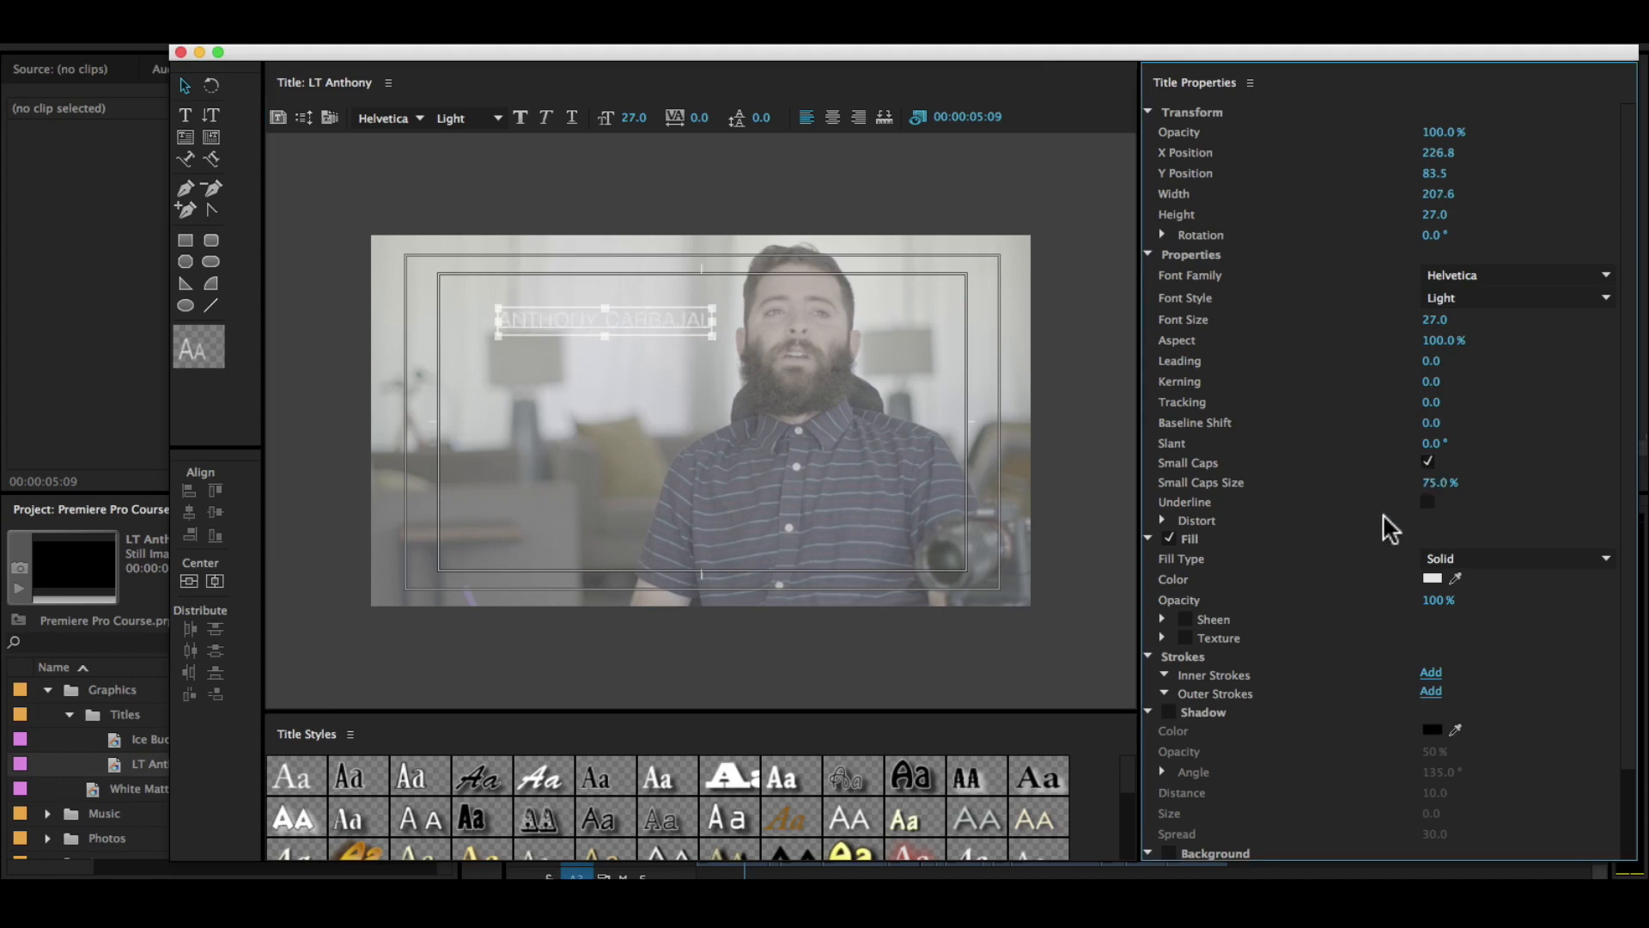
pyautogui.moveTo(1446, 494); pyautogui.dragTo(1471, 494)
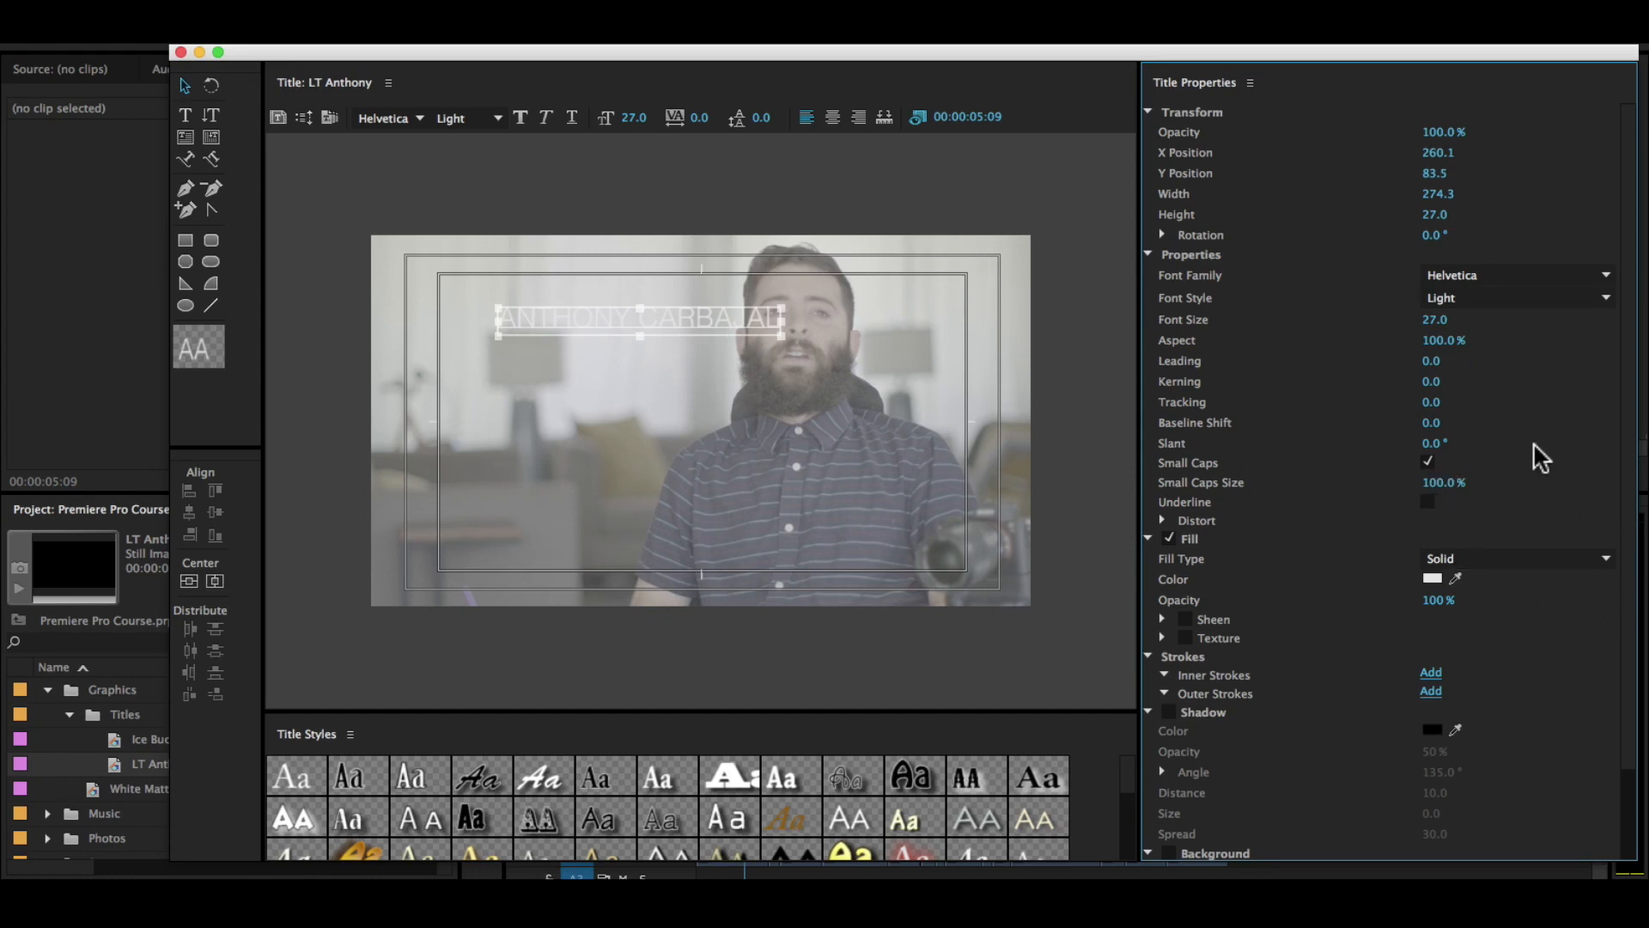
pyautogui.moveTo(680, 318); pyautogui.dragTo(615, 318)
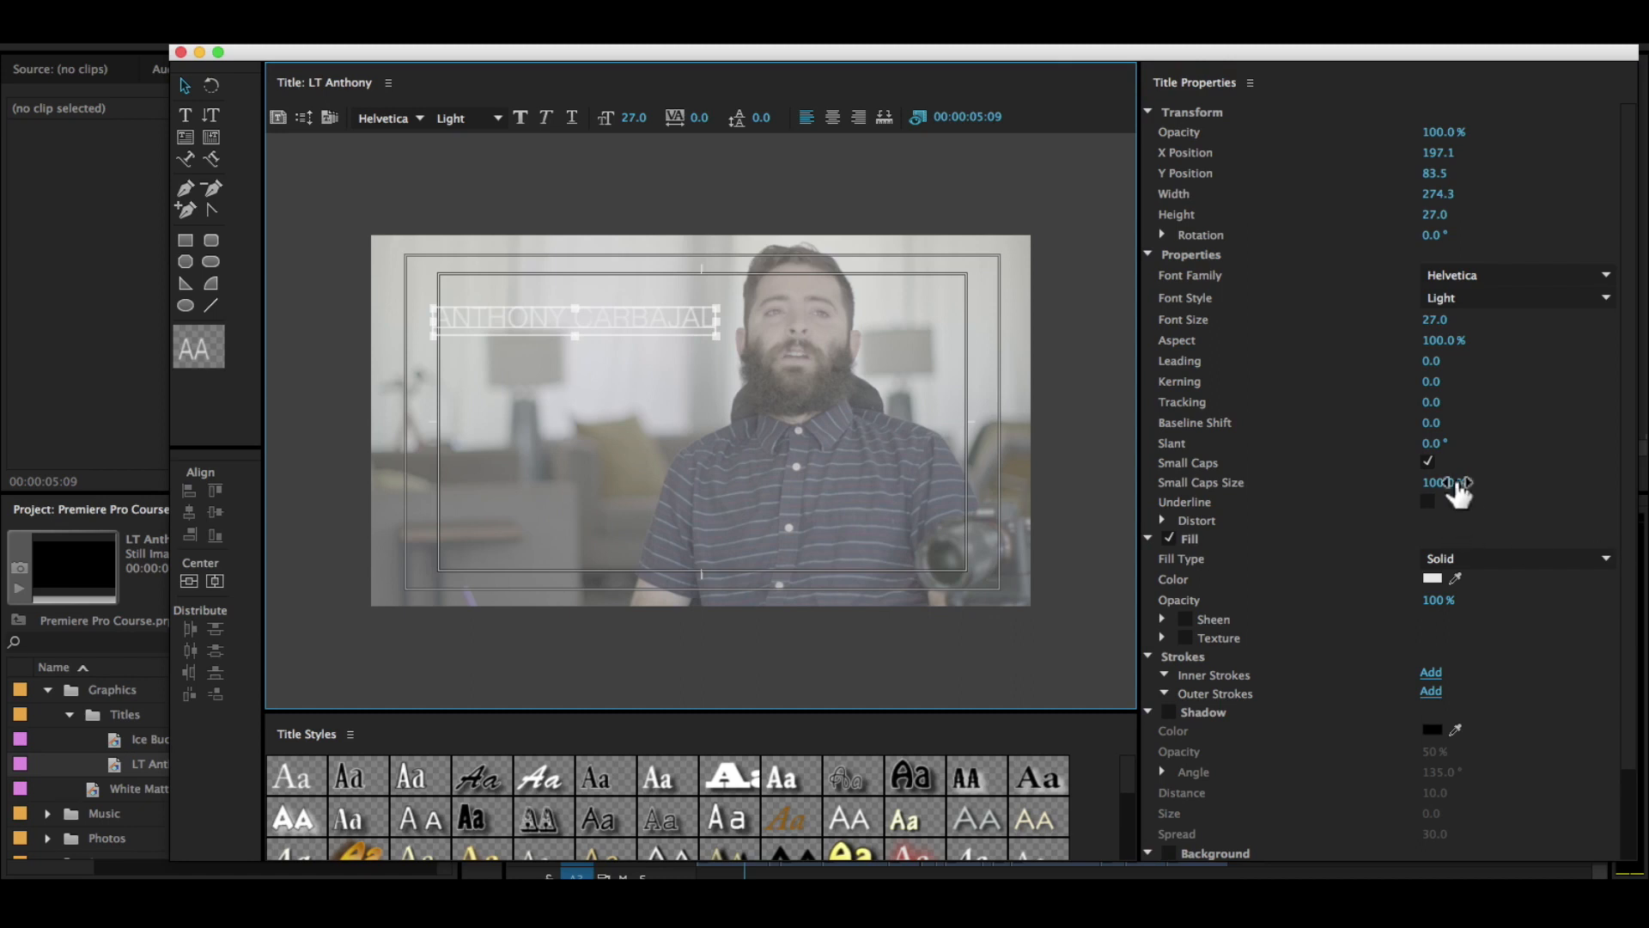
# Change the fill color of the name text to black
pyautogui.click(1429, 578)
pyautogui.moveTo(593, 263); pyautogui.dragTo(589, 224)
pyautogui.click(1043, 212)
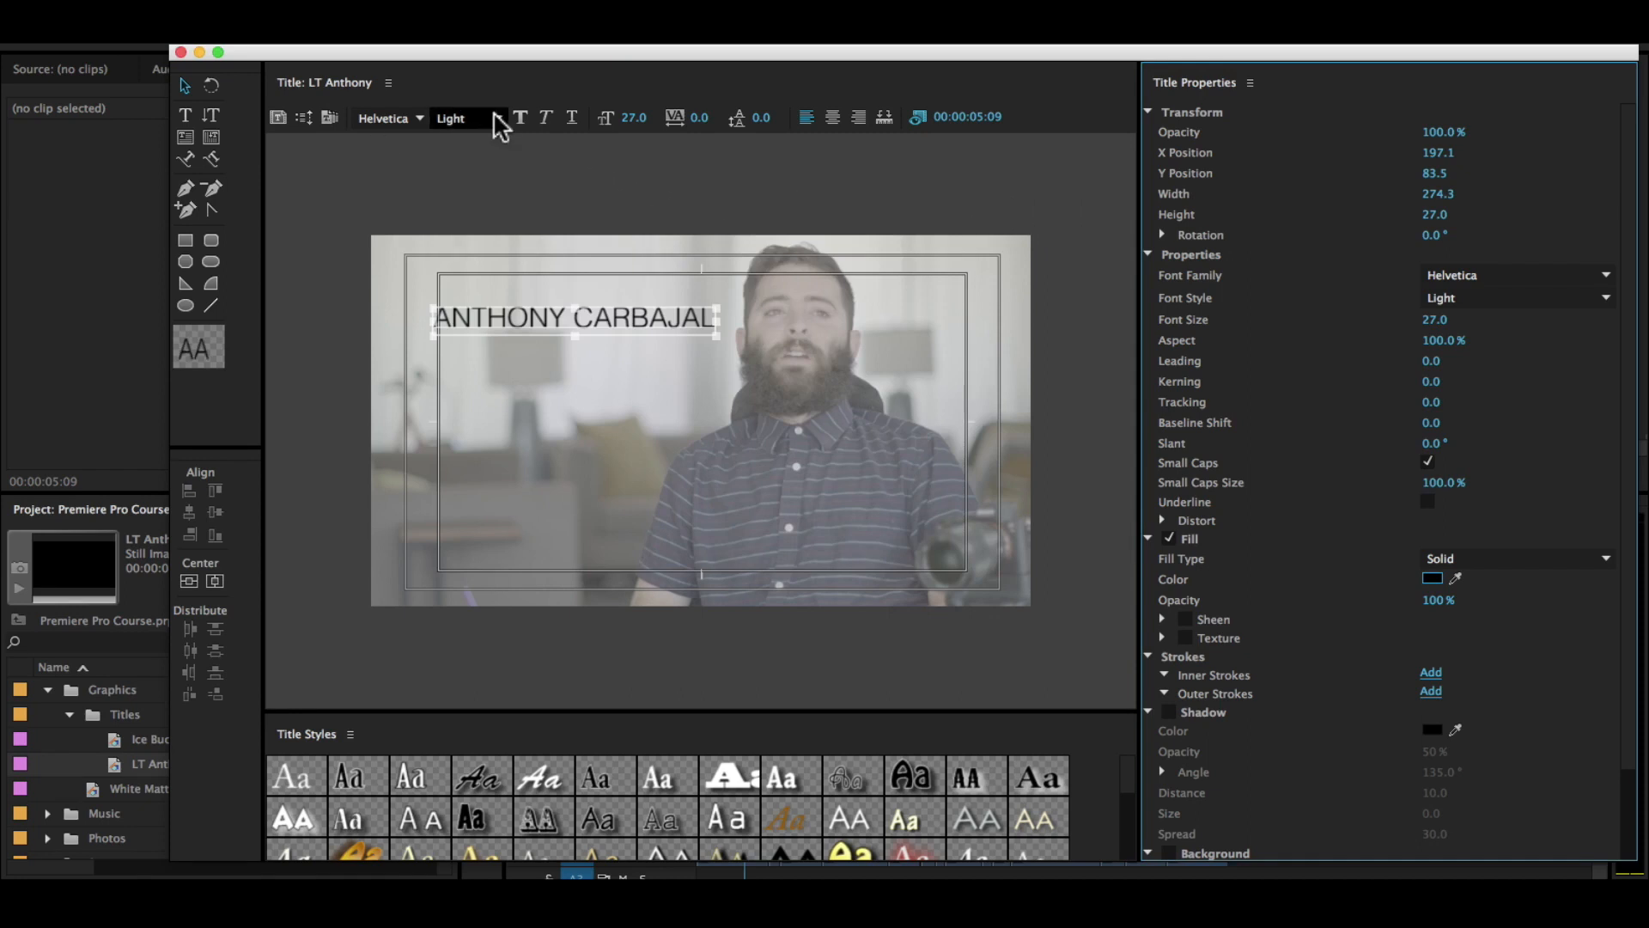
# Set the name text's style to Bold, scale it down to about 18.7, and place it beside the interviewee's head
pyautogui.click(497, 118)
pyautogui.click(497, 118)
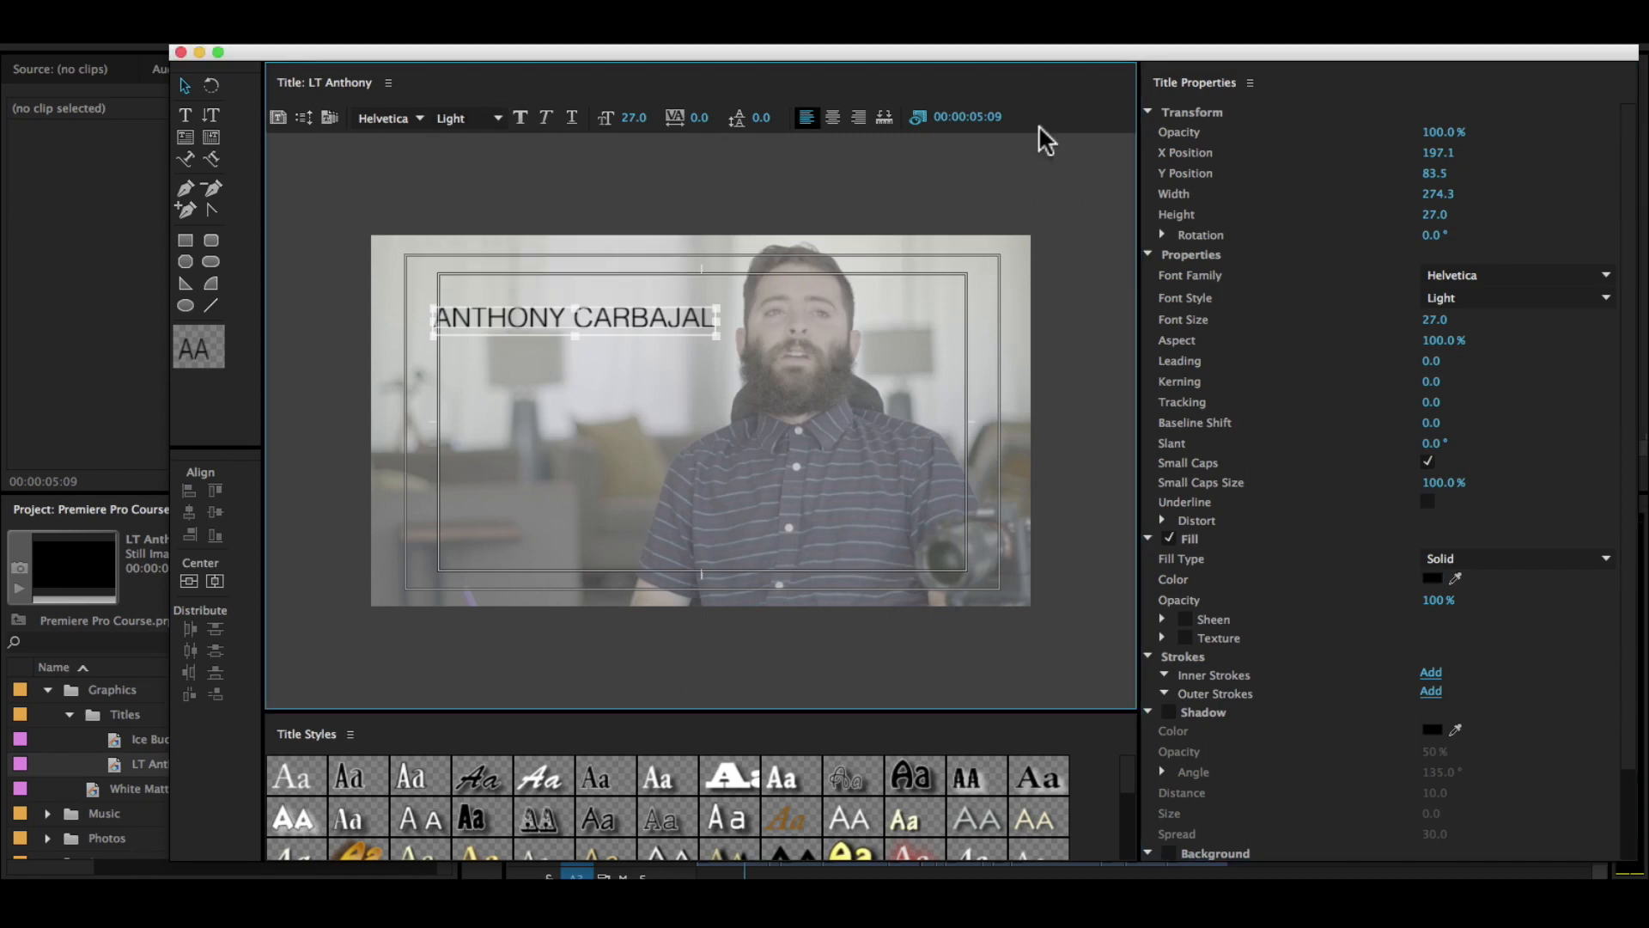
pyautogui.click(1606, 297)
pyautogui.click(1460, 320)
pyautogui.moveTo(760, 298); pyautogui.dragTo(657, 342)
pyautogui.click(662, 182)
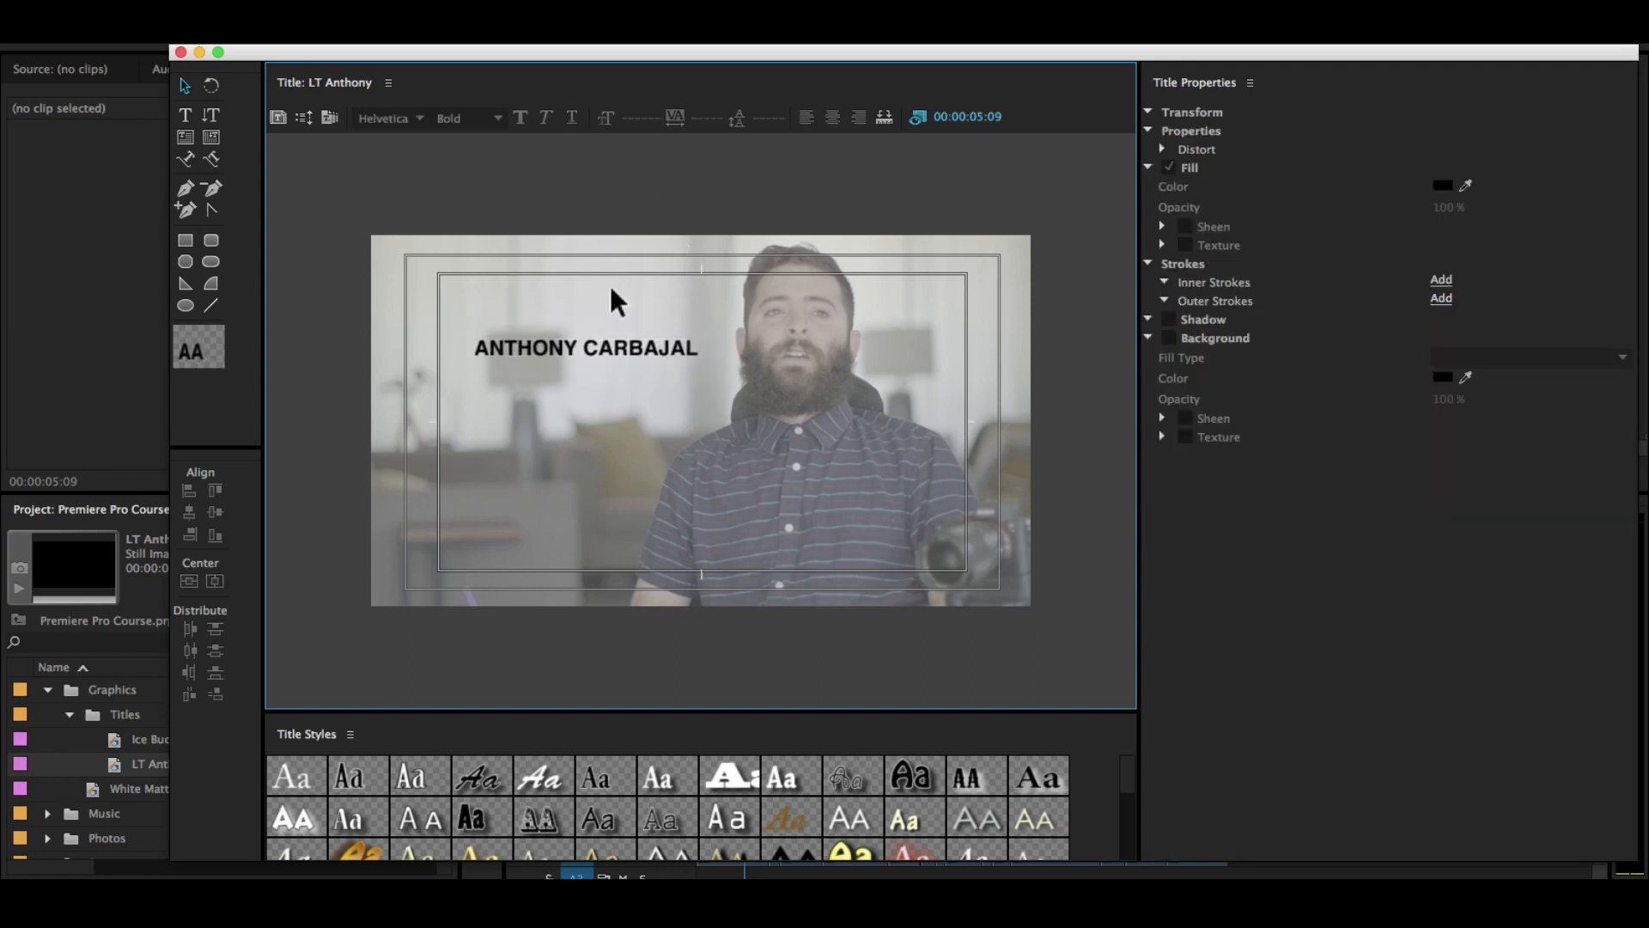
pyautogui.click(187, 116)
pyautogui.click(602, 411)
pyautogui.click(185, 85)
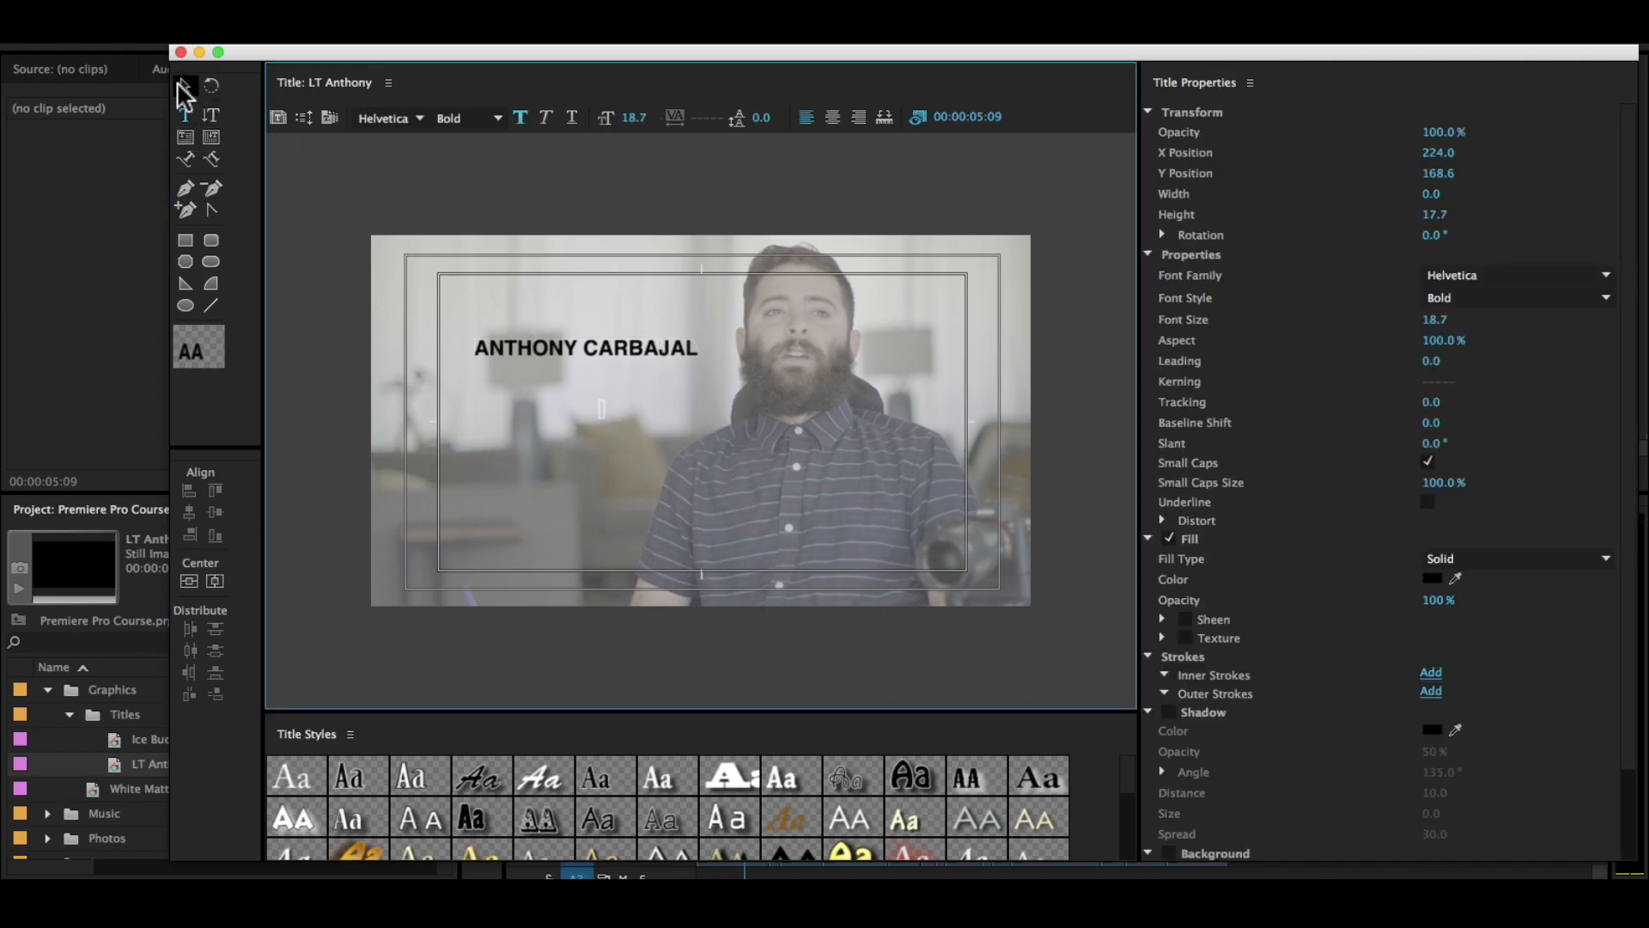
pyautogui.click(733, 151)
# Duplicate the name text just below the original and replace the copy's wording with "DIAGNOSED WITH ALS IN 2014"
pyautogui.click(620, 352)
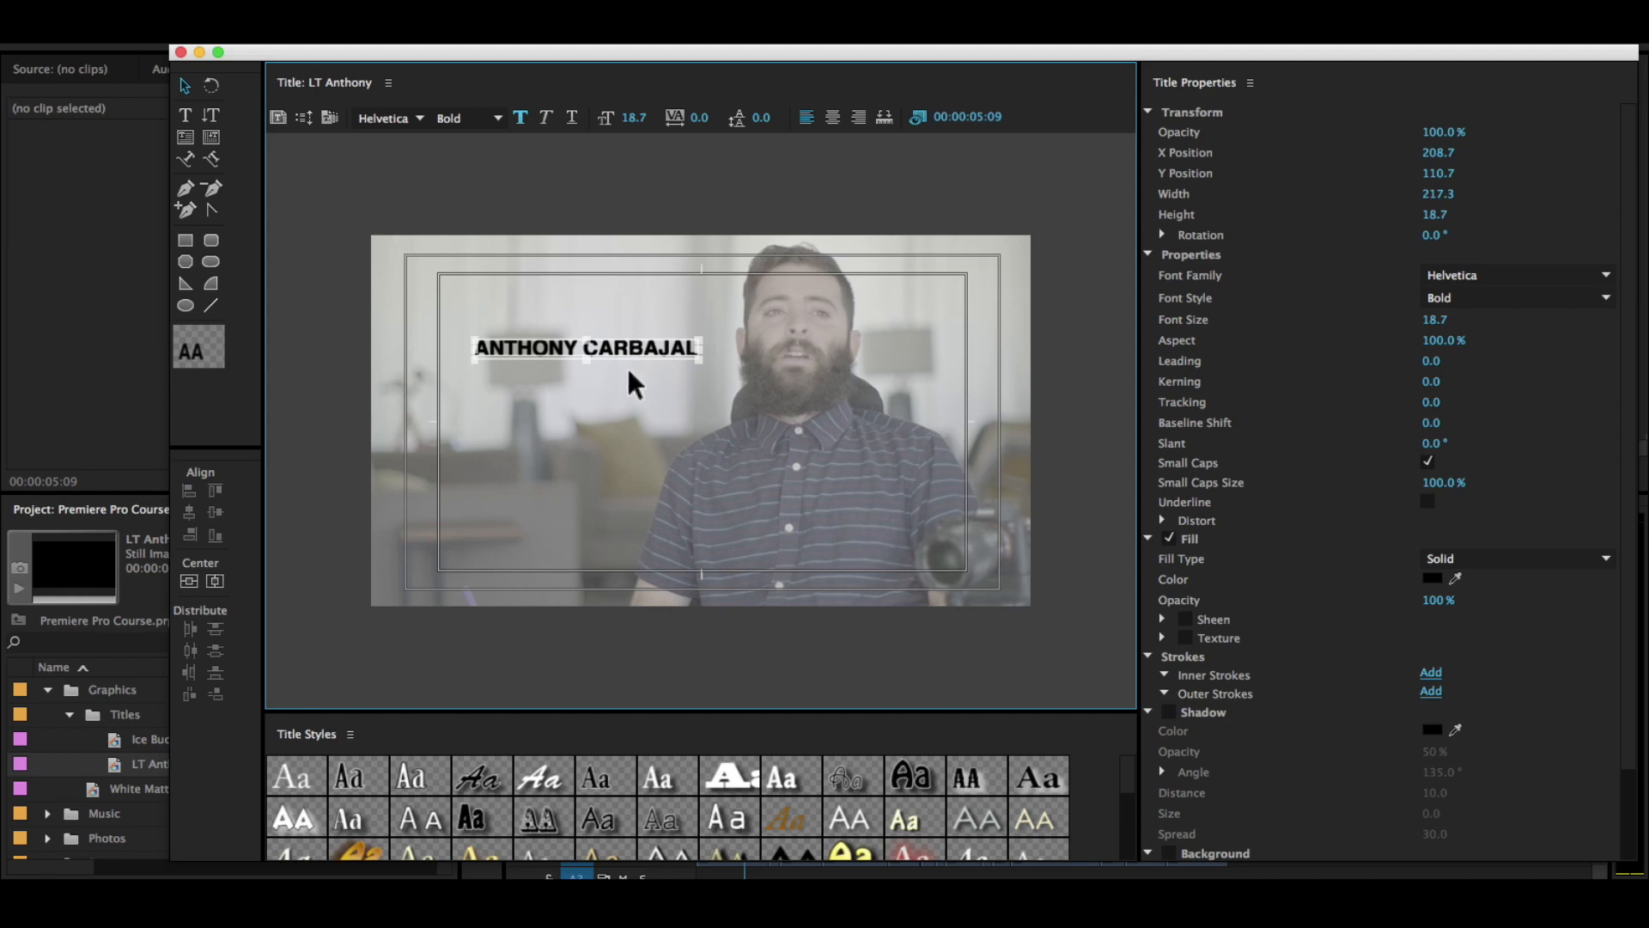
pyautogui.moveTo(640, 357)
pyautogui.mouseDown()
pyautogui.moveTo(642, 384)
pyautogui.moveTo(602, 374)
pyautogui.moveTo(630, 378)
pyautogui.mouseUp()
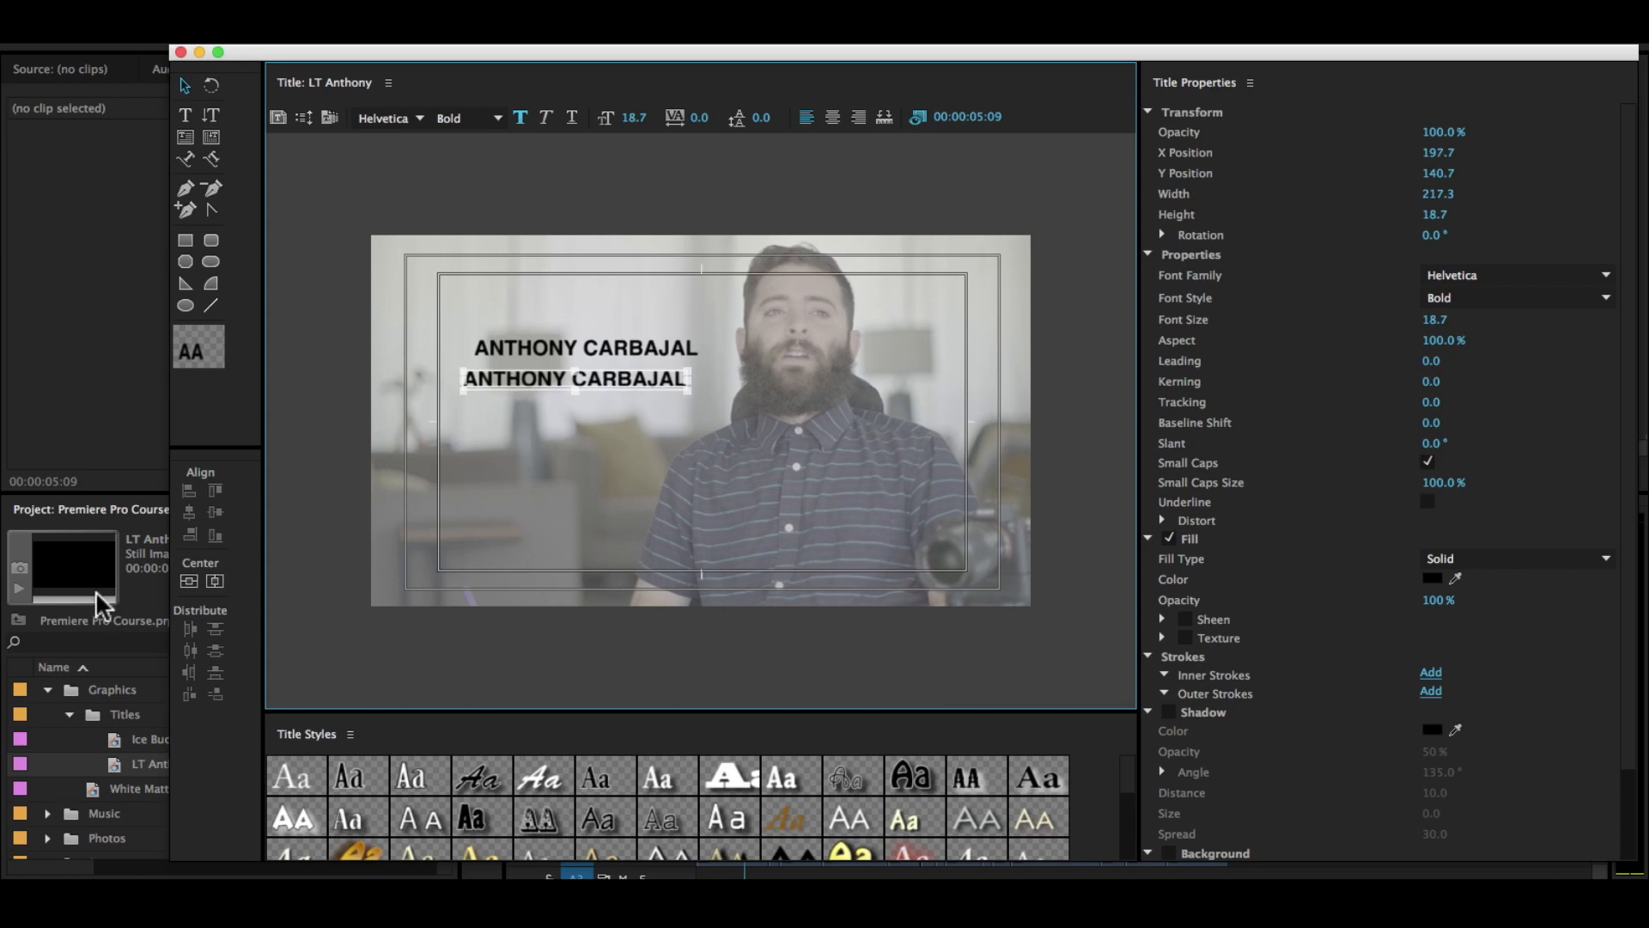
pyautogui.doubleClick(670, 387)
pyautogui.press('super+a')
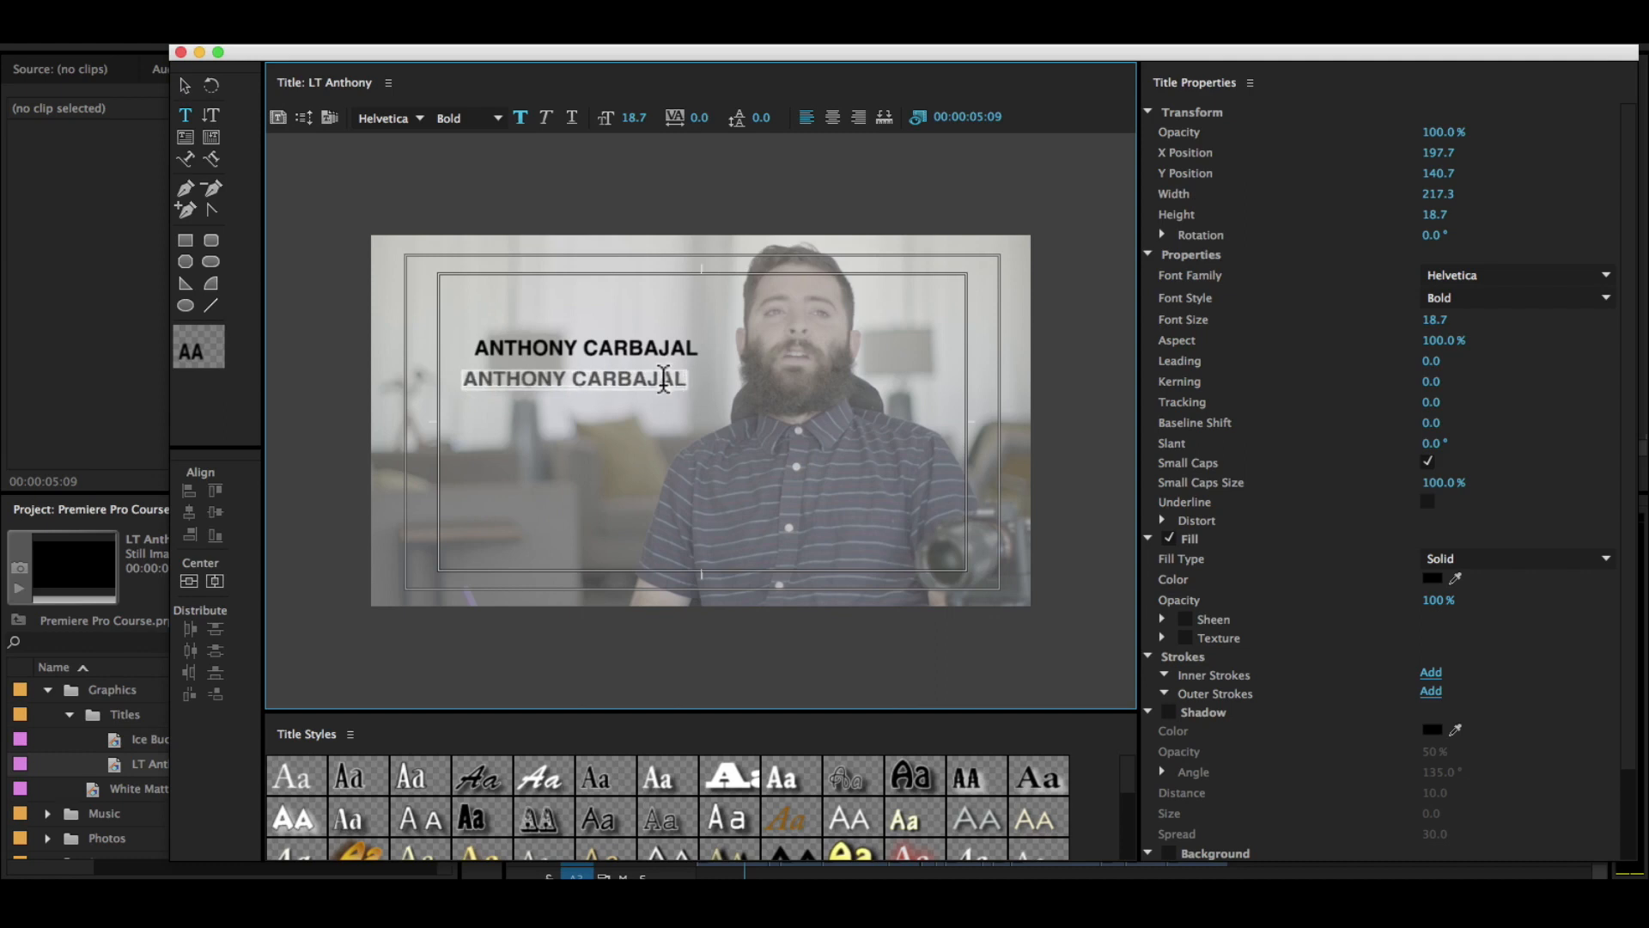
pyautogui.press('BackSpace')
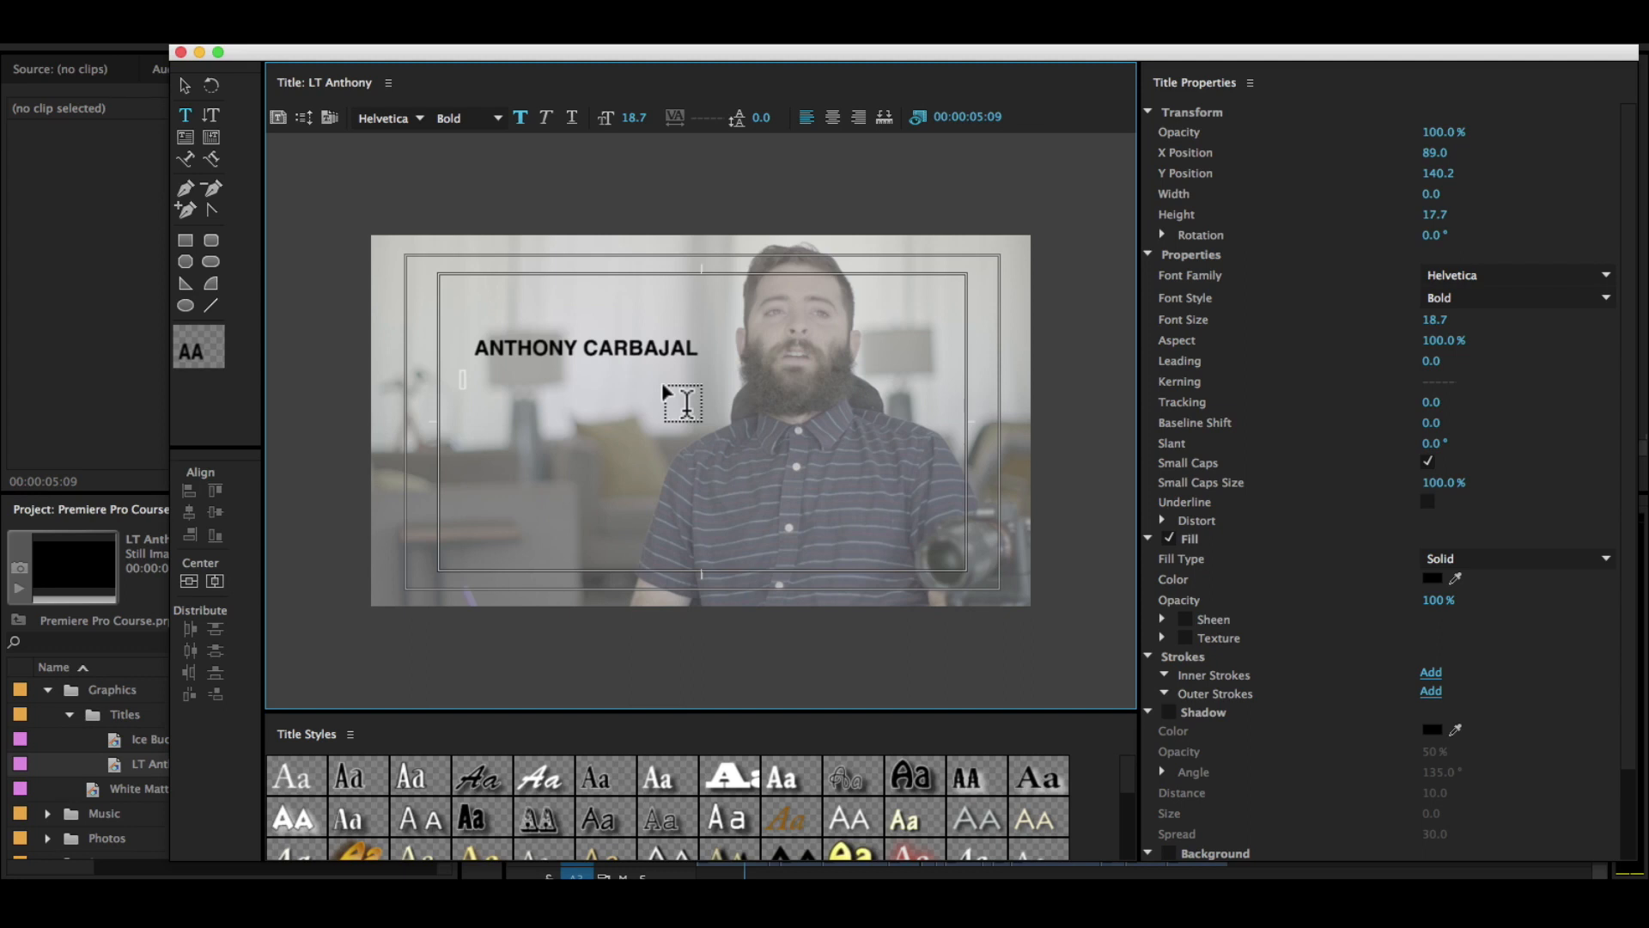
pyautogui.write('DIAGNOSED WIT')
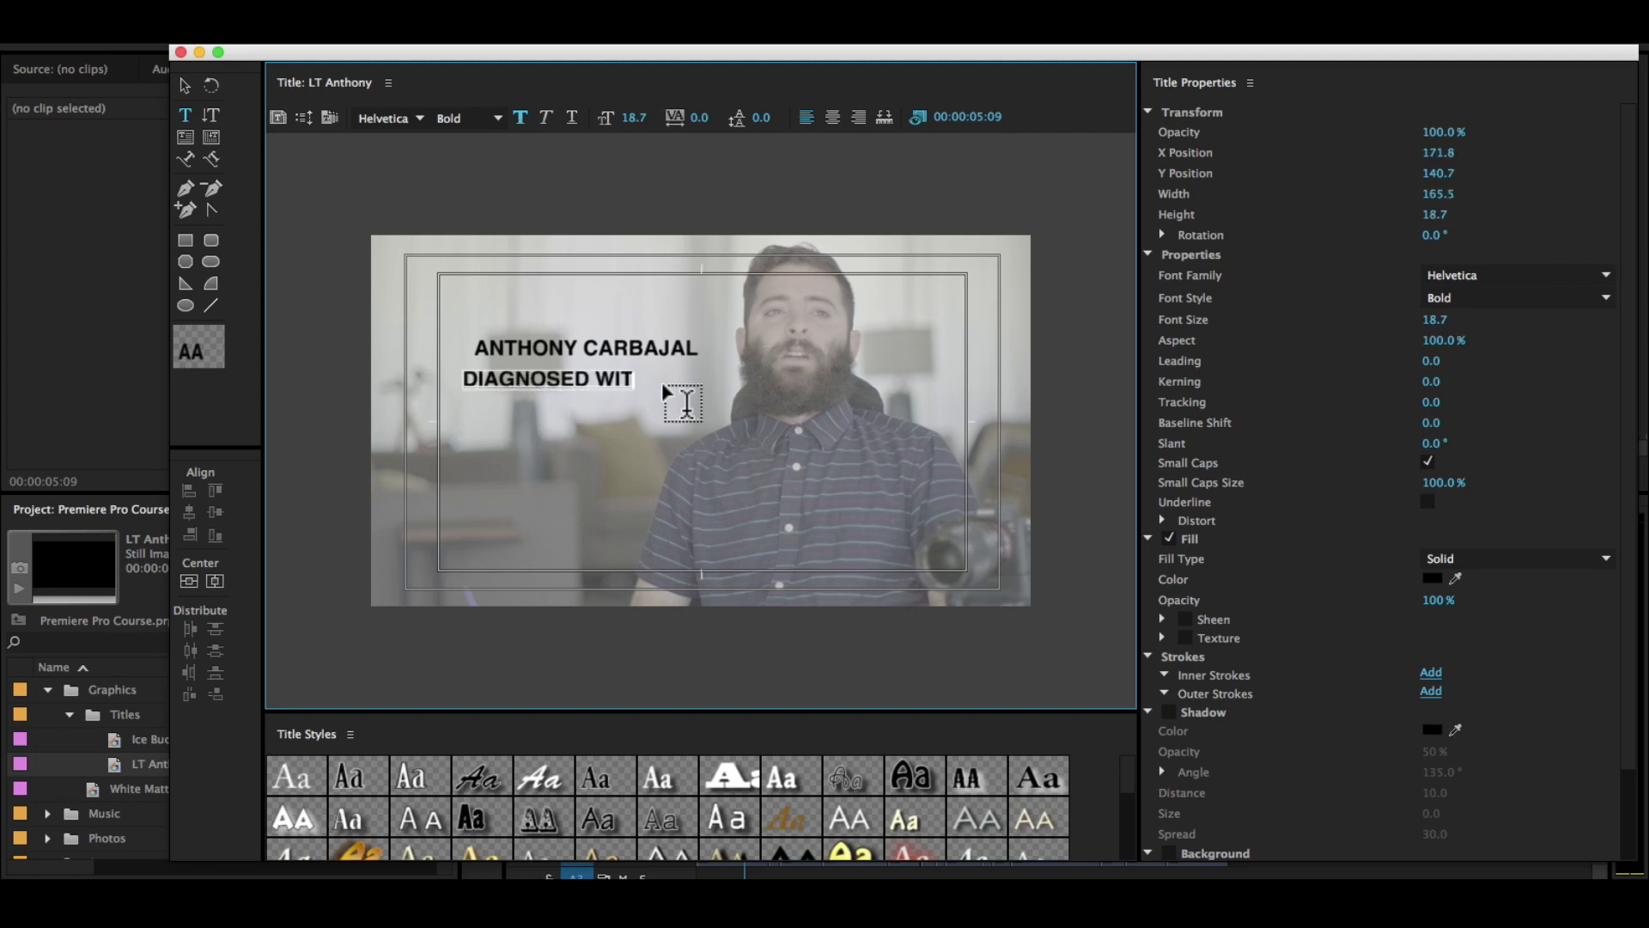
pyautogui.write('H ALS IN 2014')
pyautogui.click(187, 84)
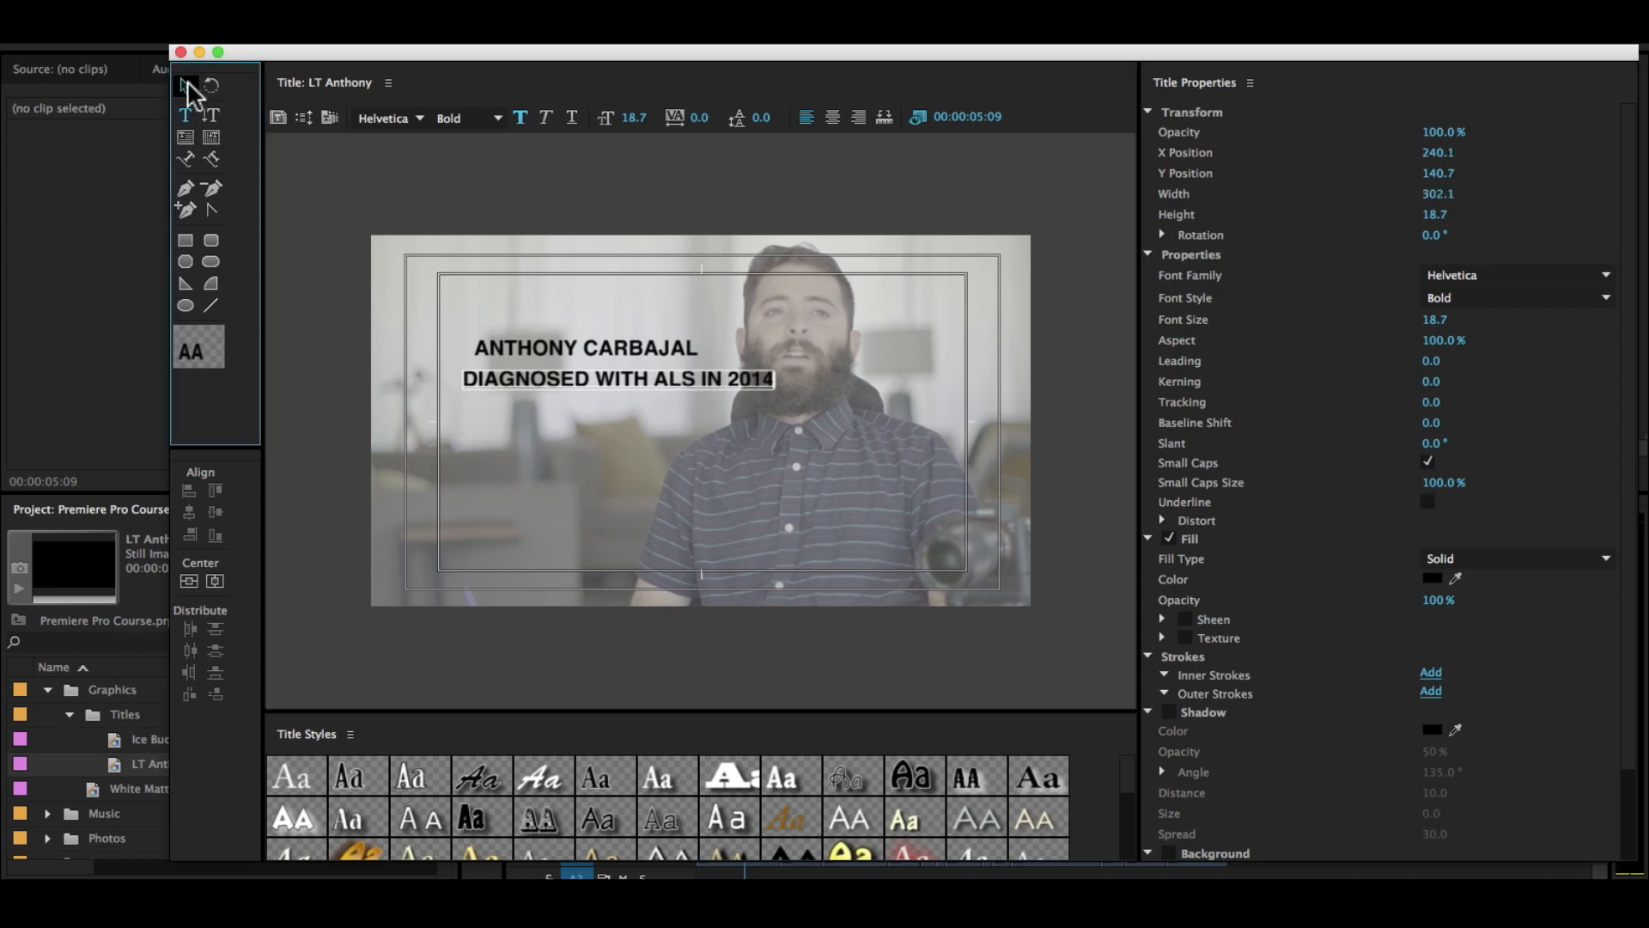
# Set the diagnosis line to Regular at font size 11.7 and position it directly under the end of the name
pyautogui.moveTo(664, 371); pyautogui.dragTo(616, 362)
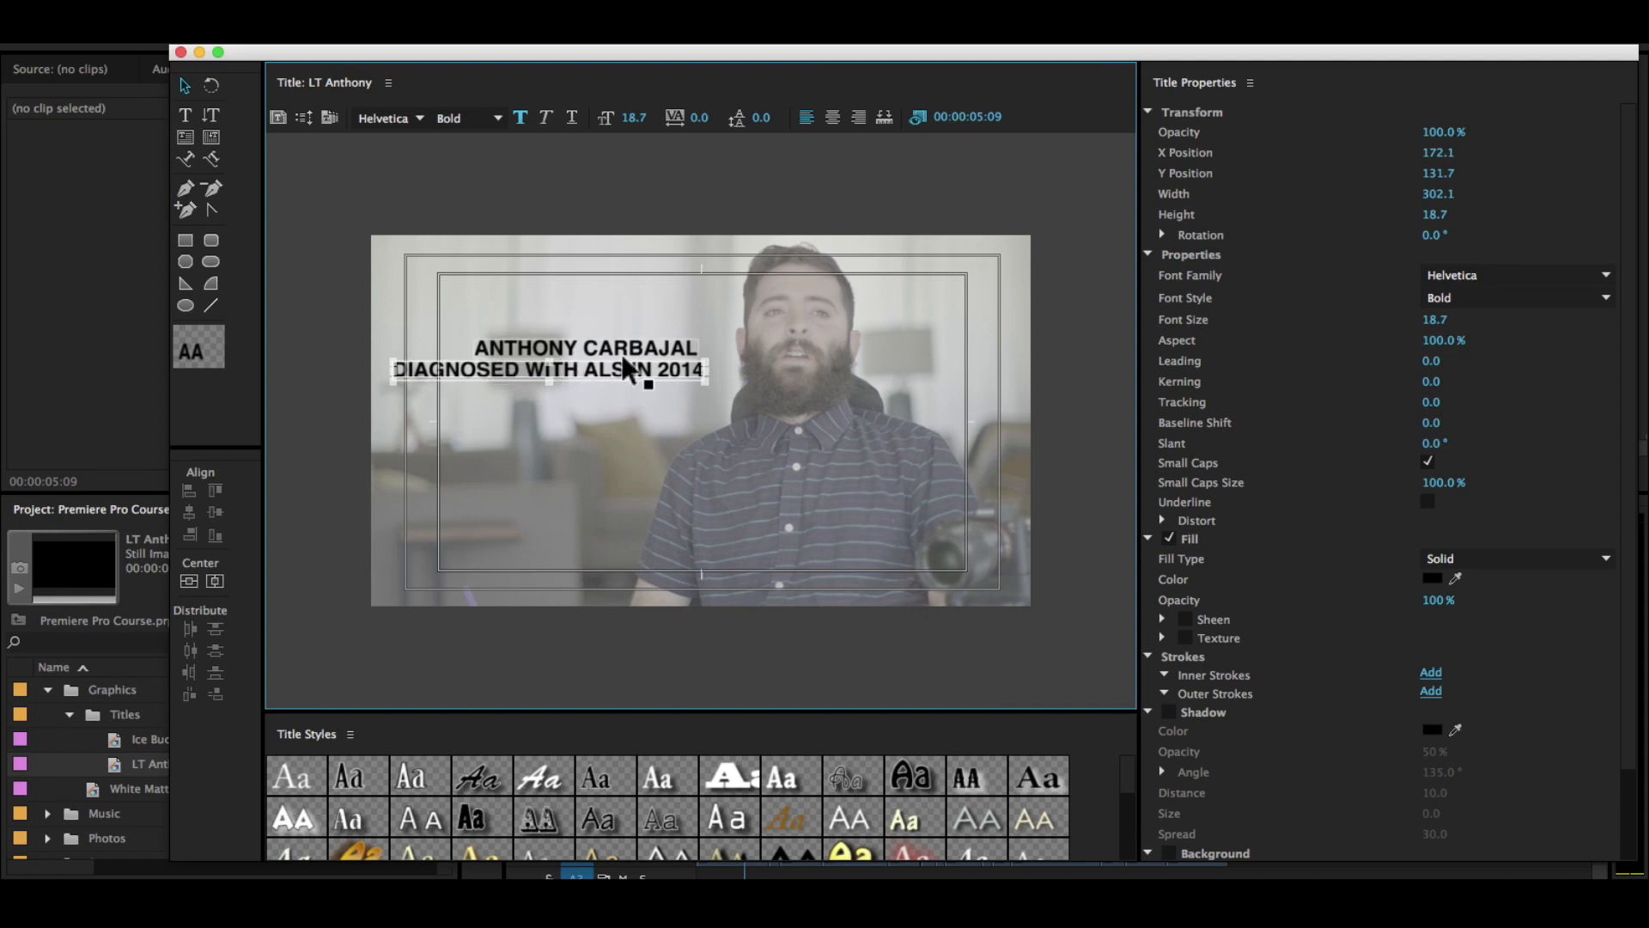
pyautogui.click(485, 117)
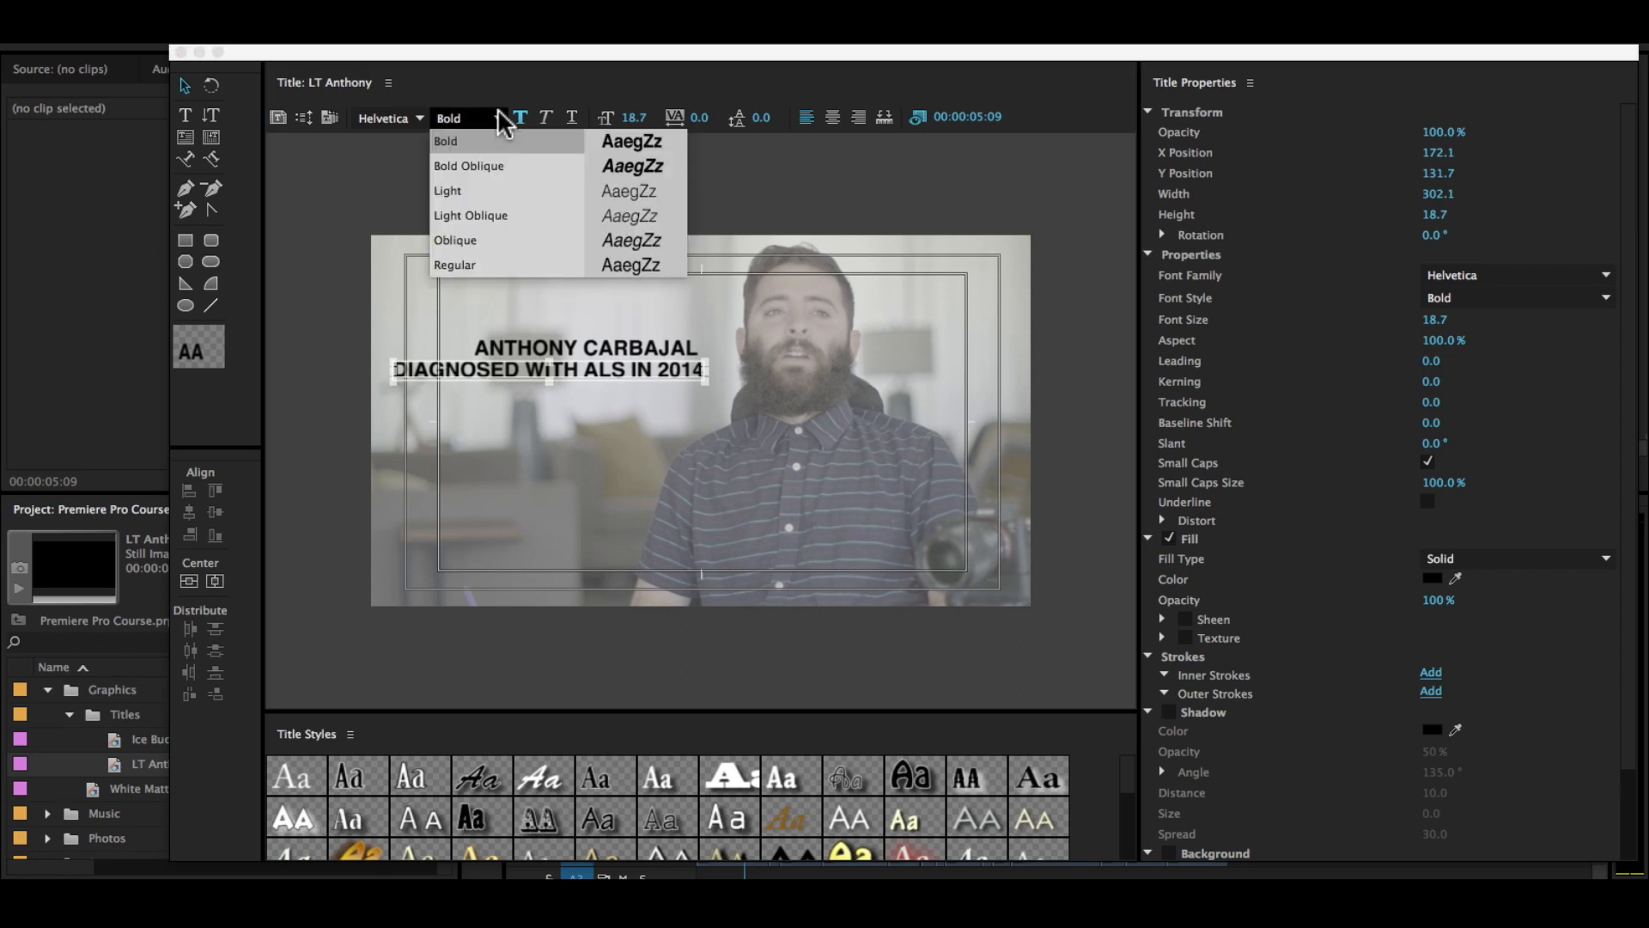
pyautogui.click(481, 265)
pyautogui.moveTo(634, 118); pyautogui.dragTo(627, 118)
pyautogui.moveTo(555, 363); pyautogui.dragTo(670, 359)
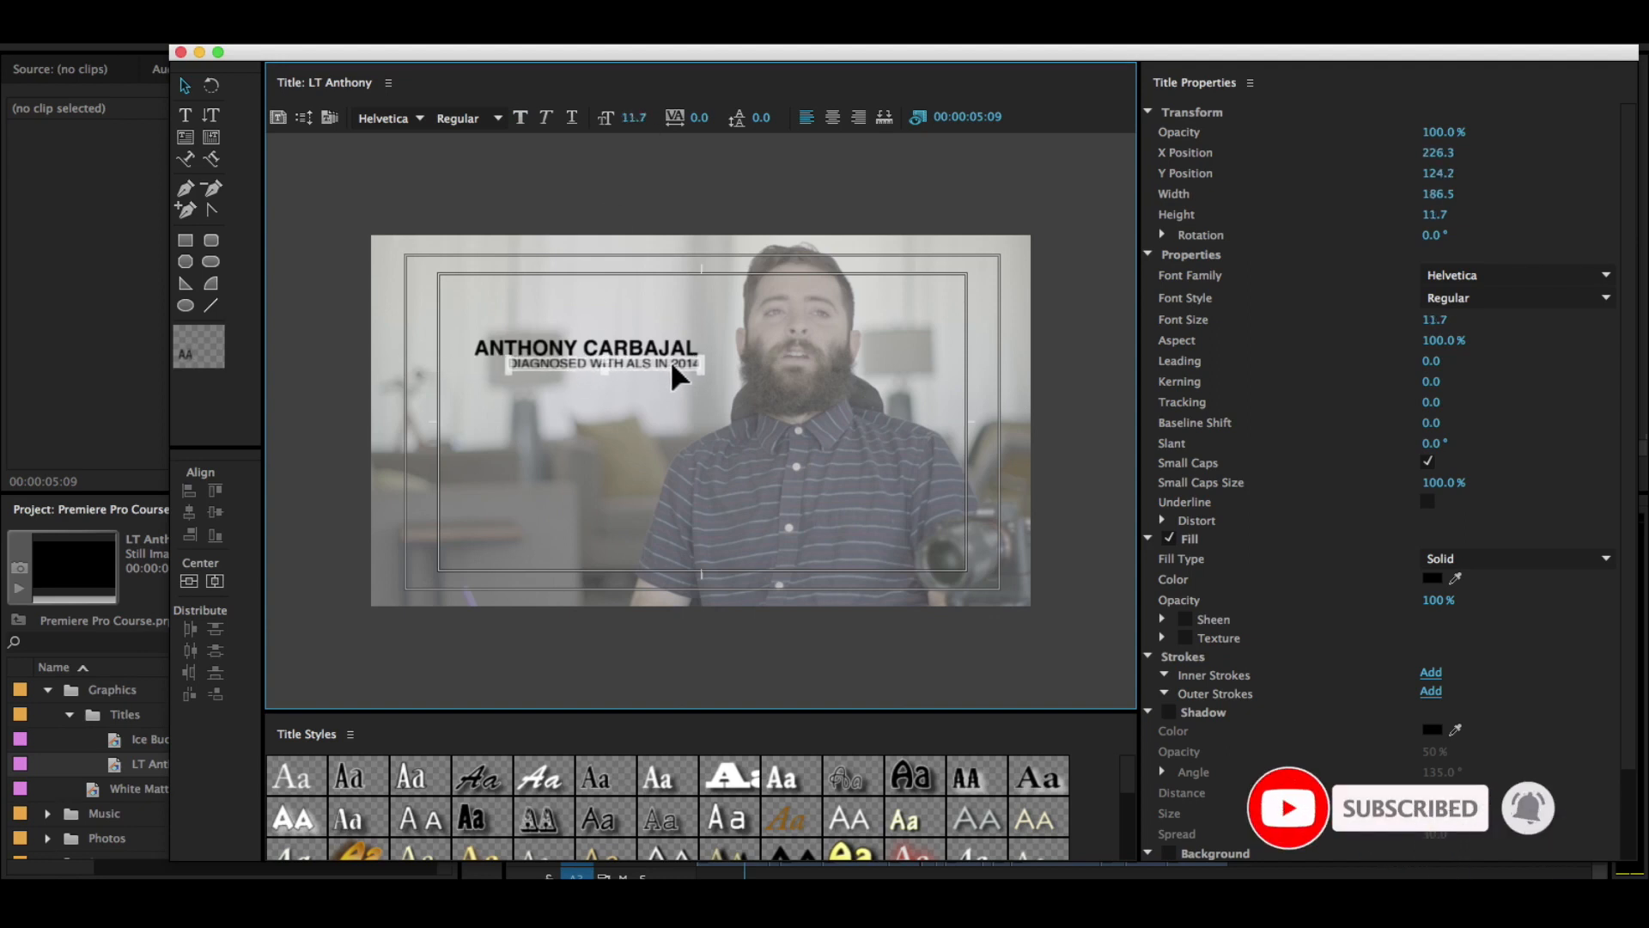
pyautogui.click(622, 131)
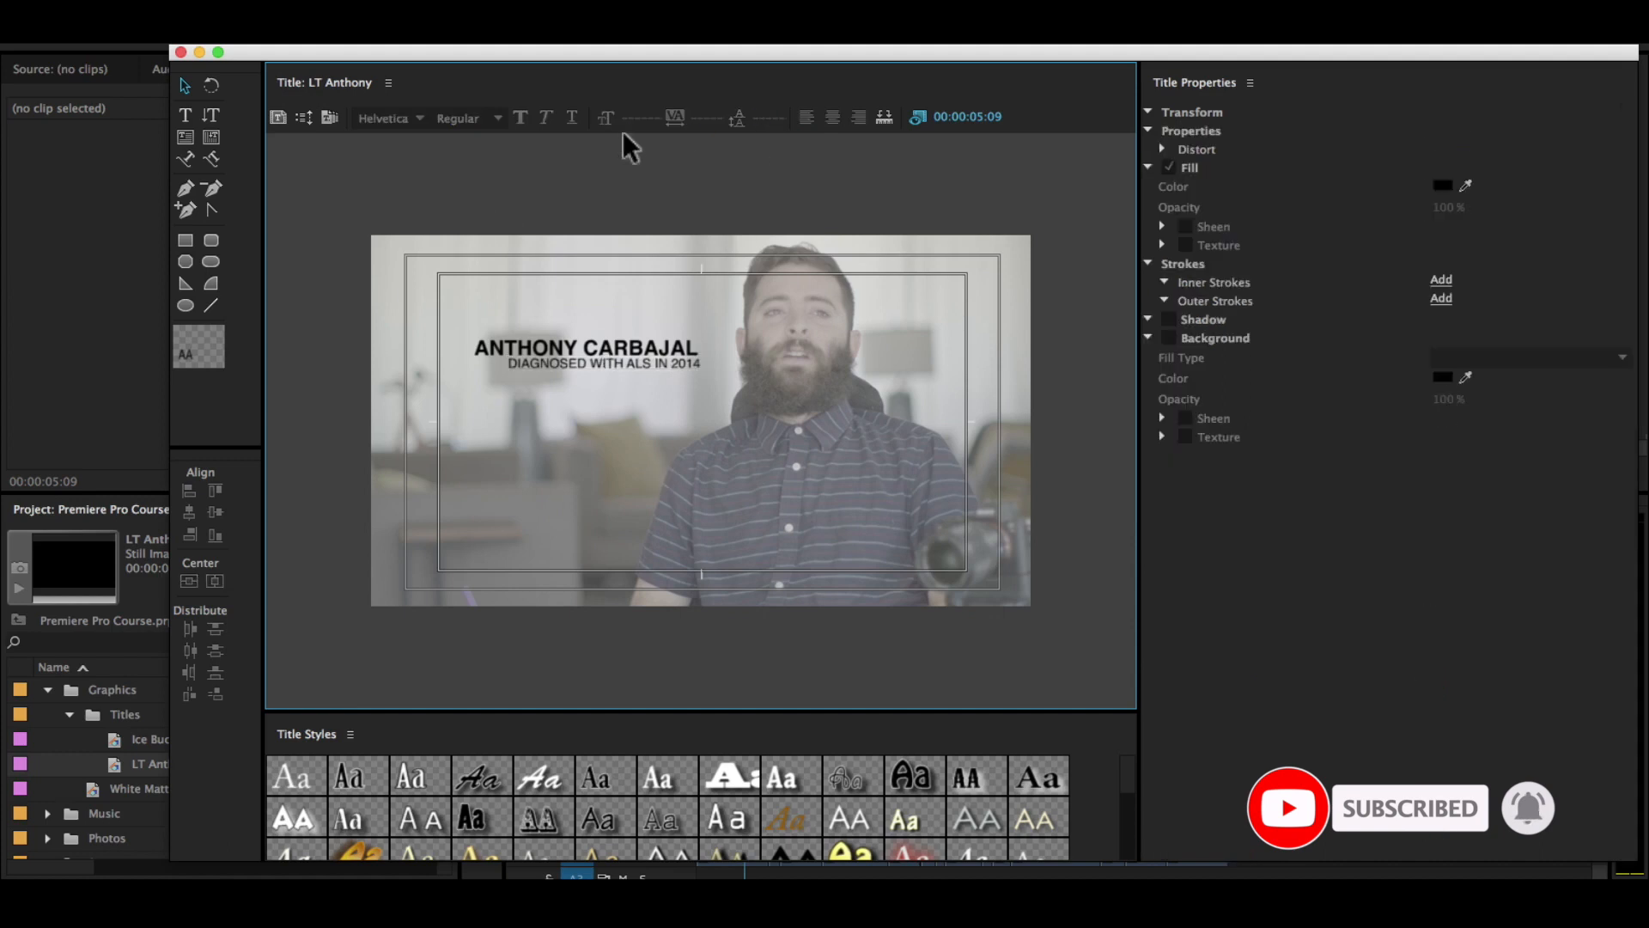
# Select the name and diagnosis lines together and align their right edges
pyautogui.click(672, 347)
pyautogui.keyDown('shift'); pyautogui.click(674, 362); pyautogui.keyUp('shift')
pyautogui.click(497, 172)
pyautogui.moveTo(397, 184); pyautogui.dragTo(796, 517)
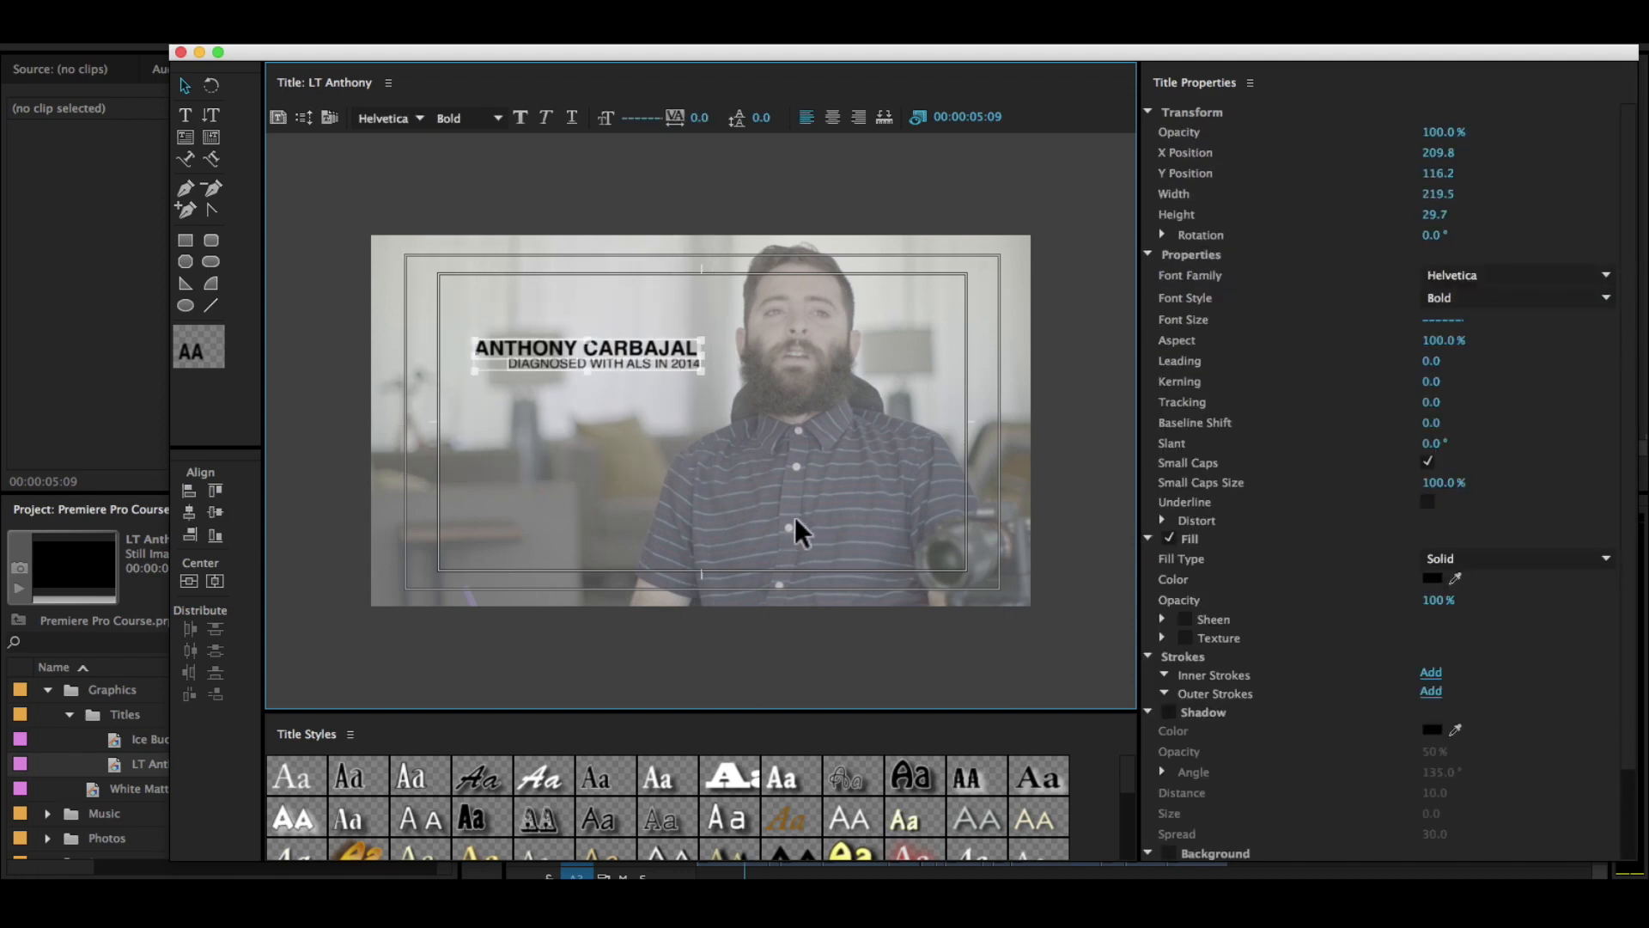
pyautogui.click(610, 191)
pyautogui.click(629, 346)
pyautogui.keyDown('shift'); pyautogui.click(631, 358); pyautogui.keyUp('shift')
pyautogui.click(190, 534)
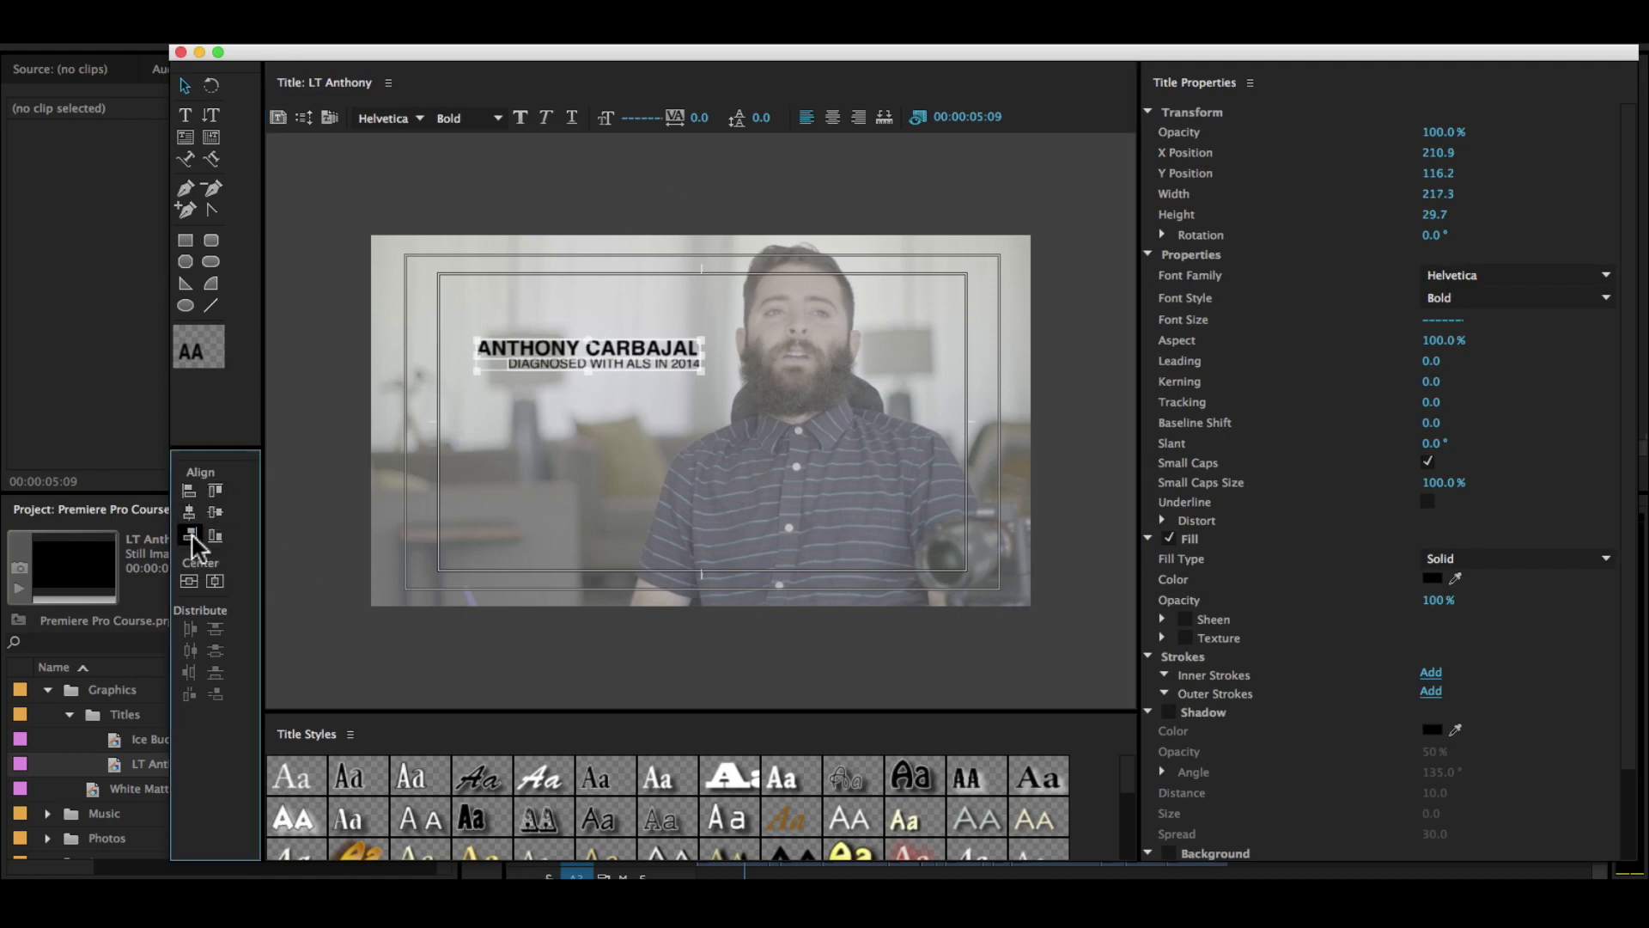
pyautogui.click(725, 245)
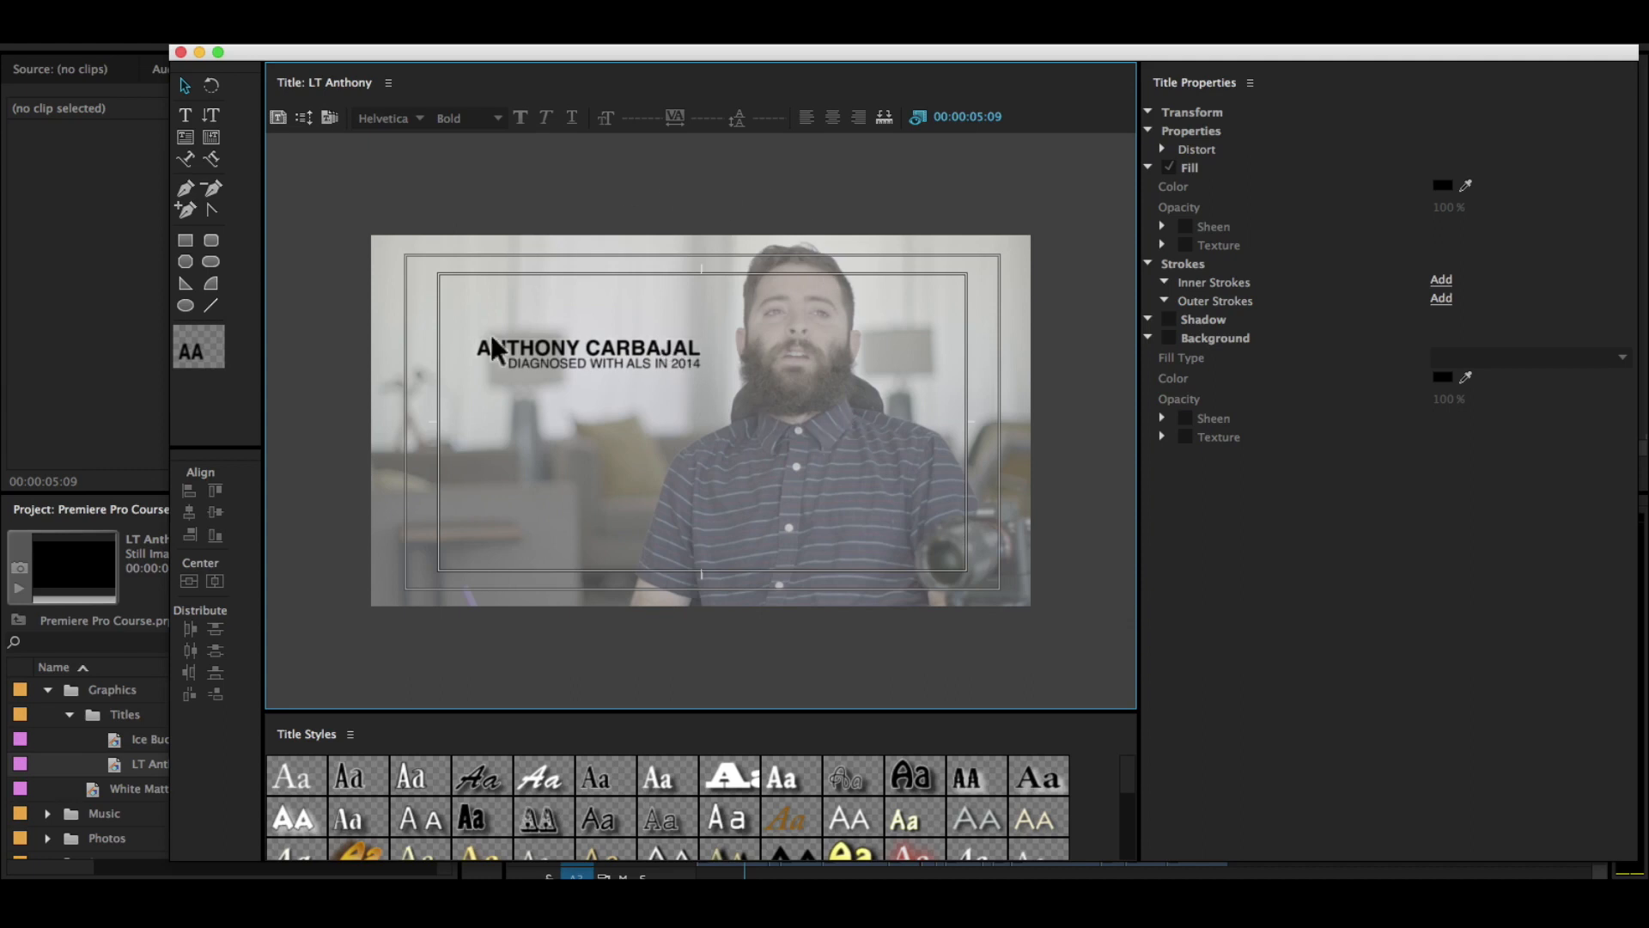
# Draw a rectangle about 198 by 24 just below the diagnosis line and fill it with white (FFFFFF)
pyautogui.click(184, 242)
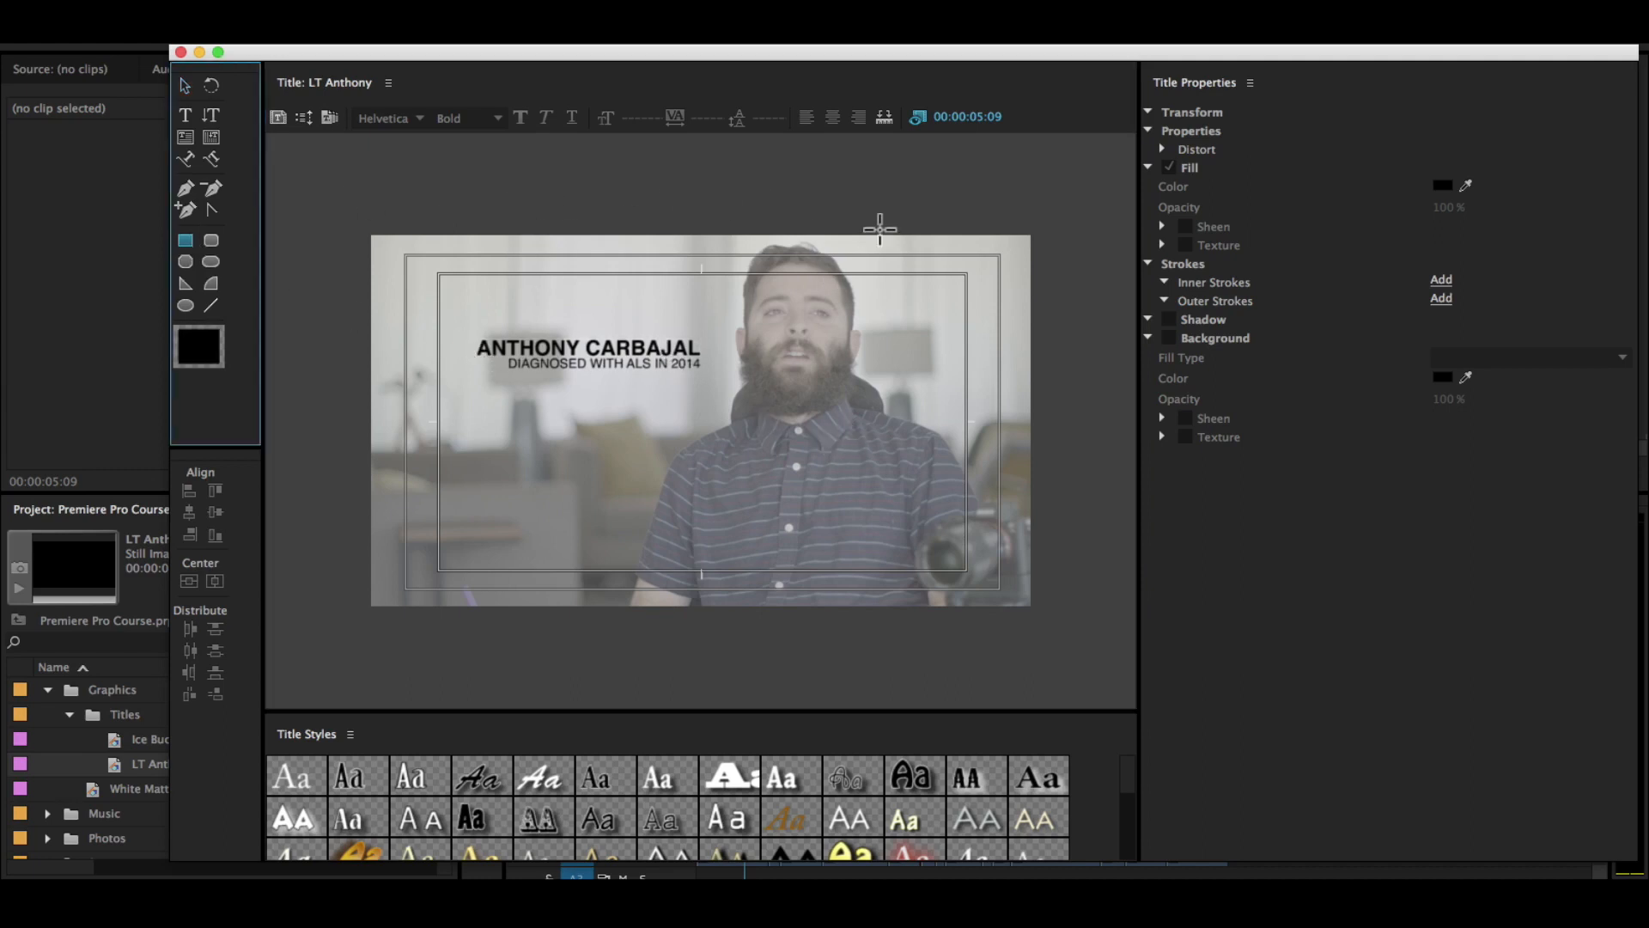
pyautogui.moveTo(501, 389)
pyautogui.mouseDown()
pyautogui.moveTo(720, 414)
pyautogui.moveTo(703, 411)
pyautogui.mouseUp()
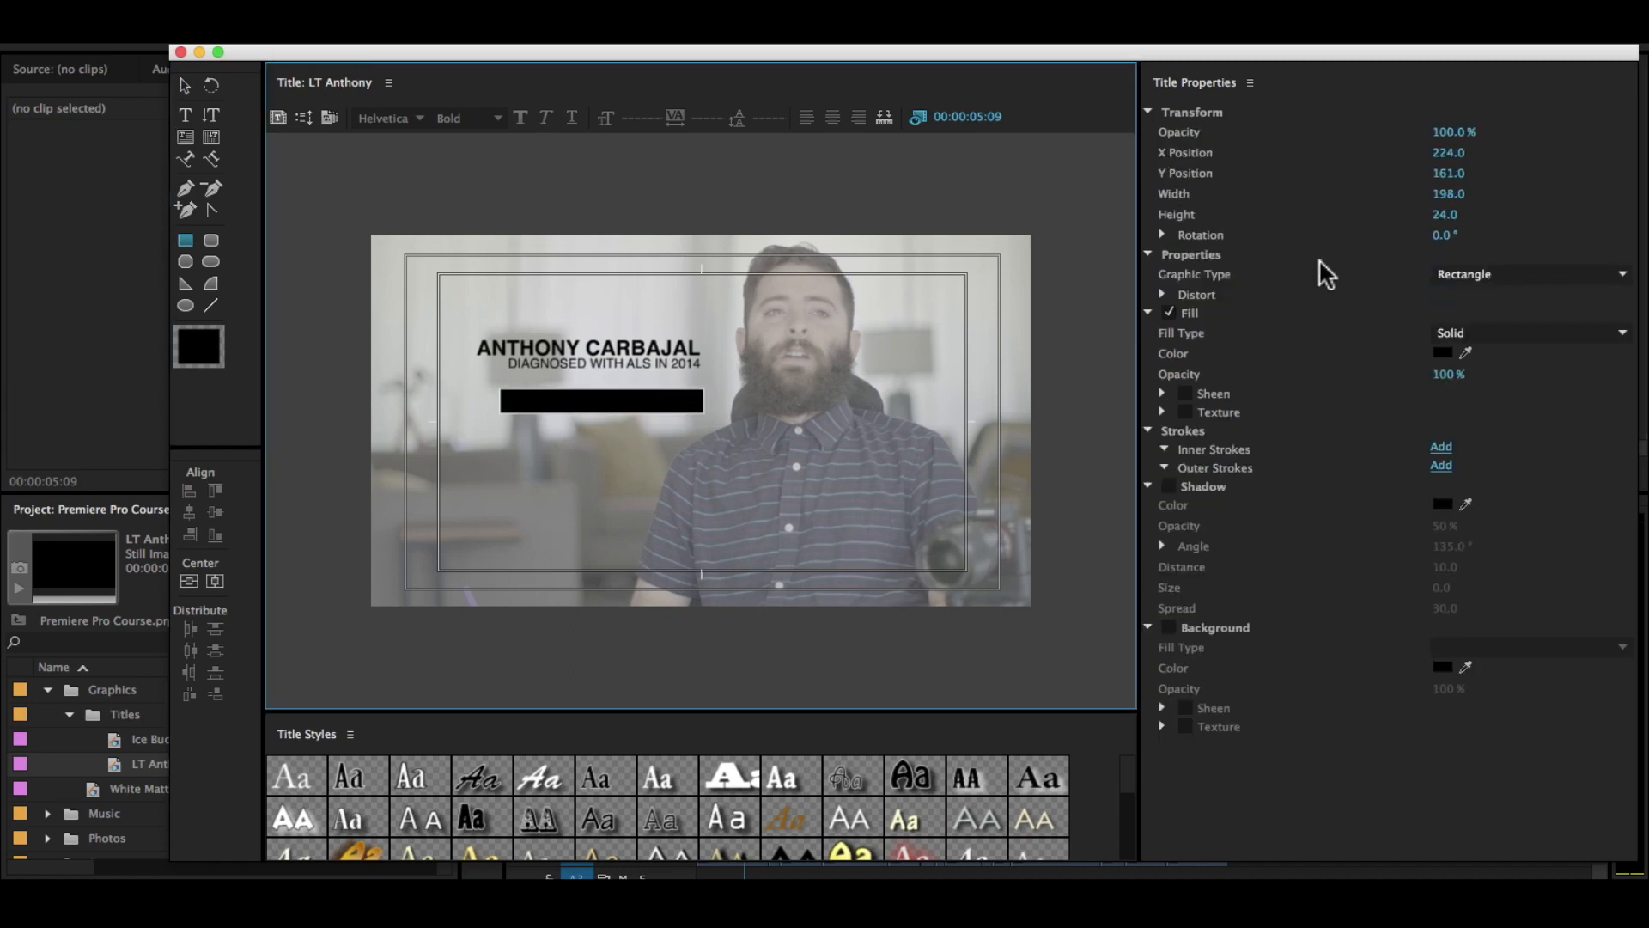
pyautogui.click(1443, 352)
pyautogui.click(717, 451)
pyautogui.moveTo(658, 483); pyautogui.dragTo(589, 485)
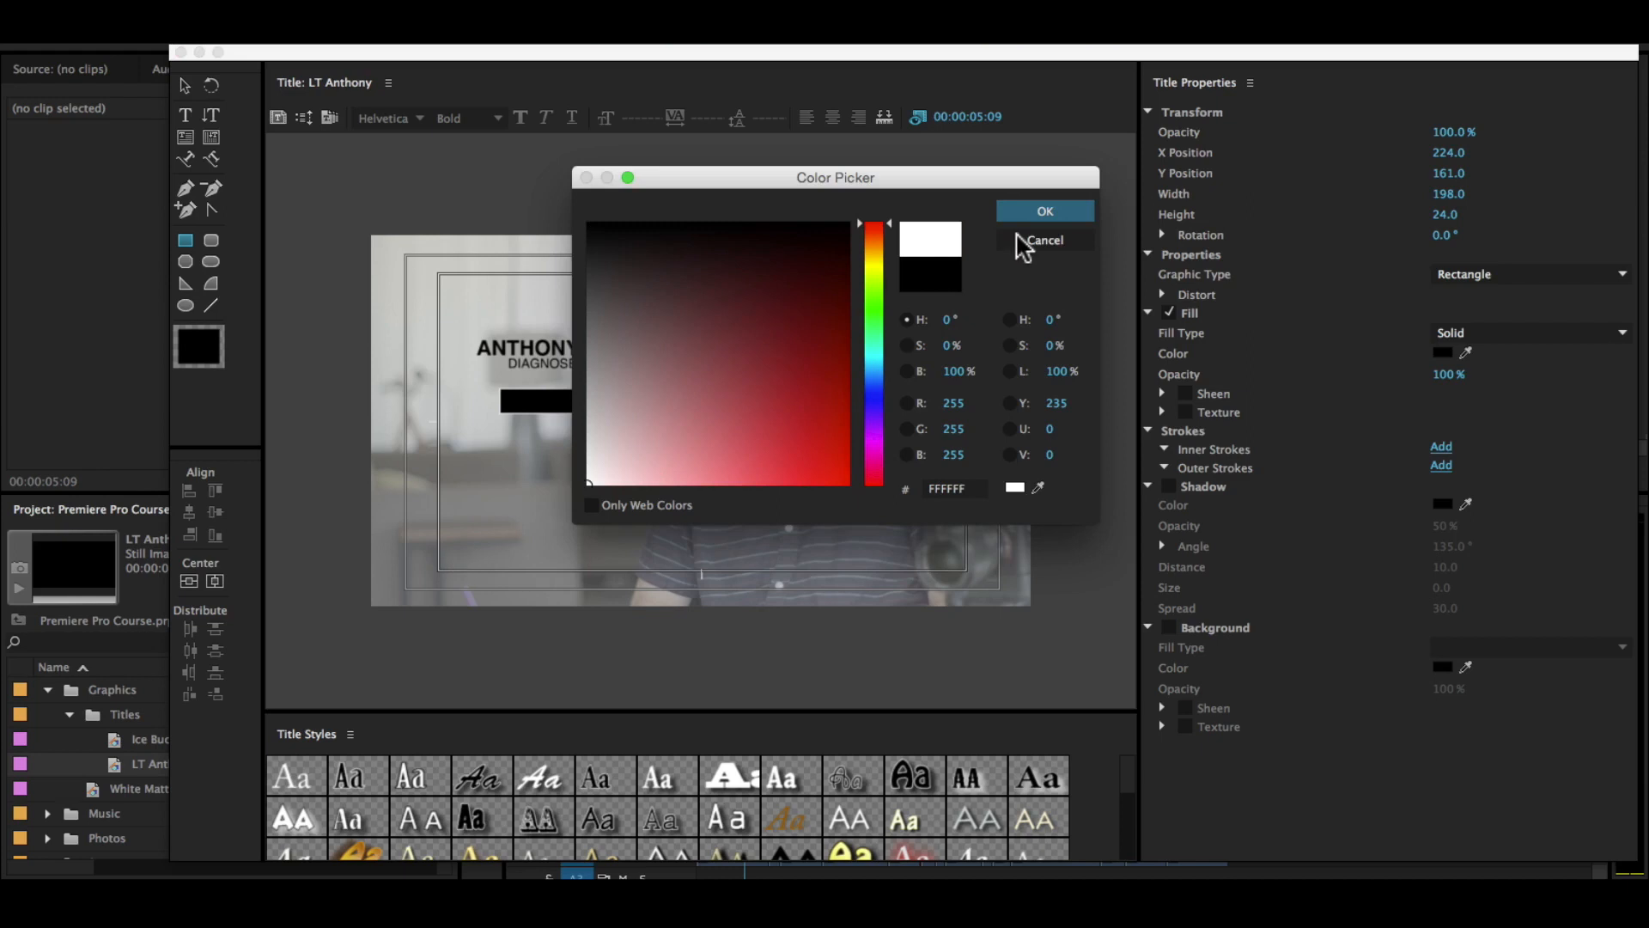
pyautogui.click(1046, 211)
pyautogui.click(652, 207)
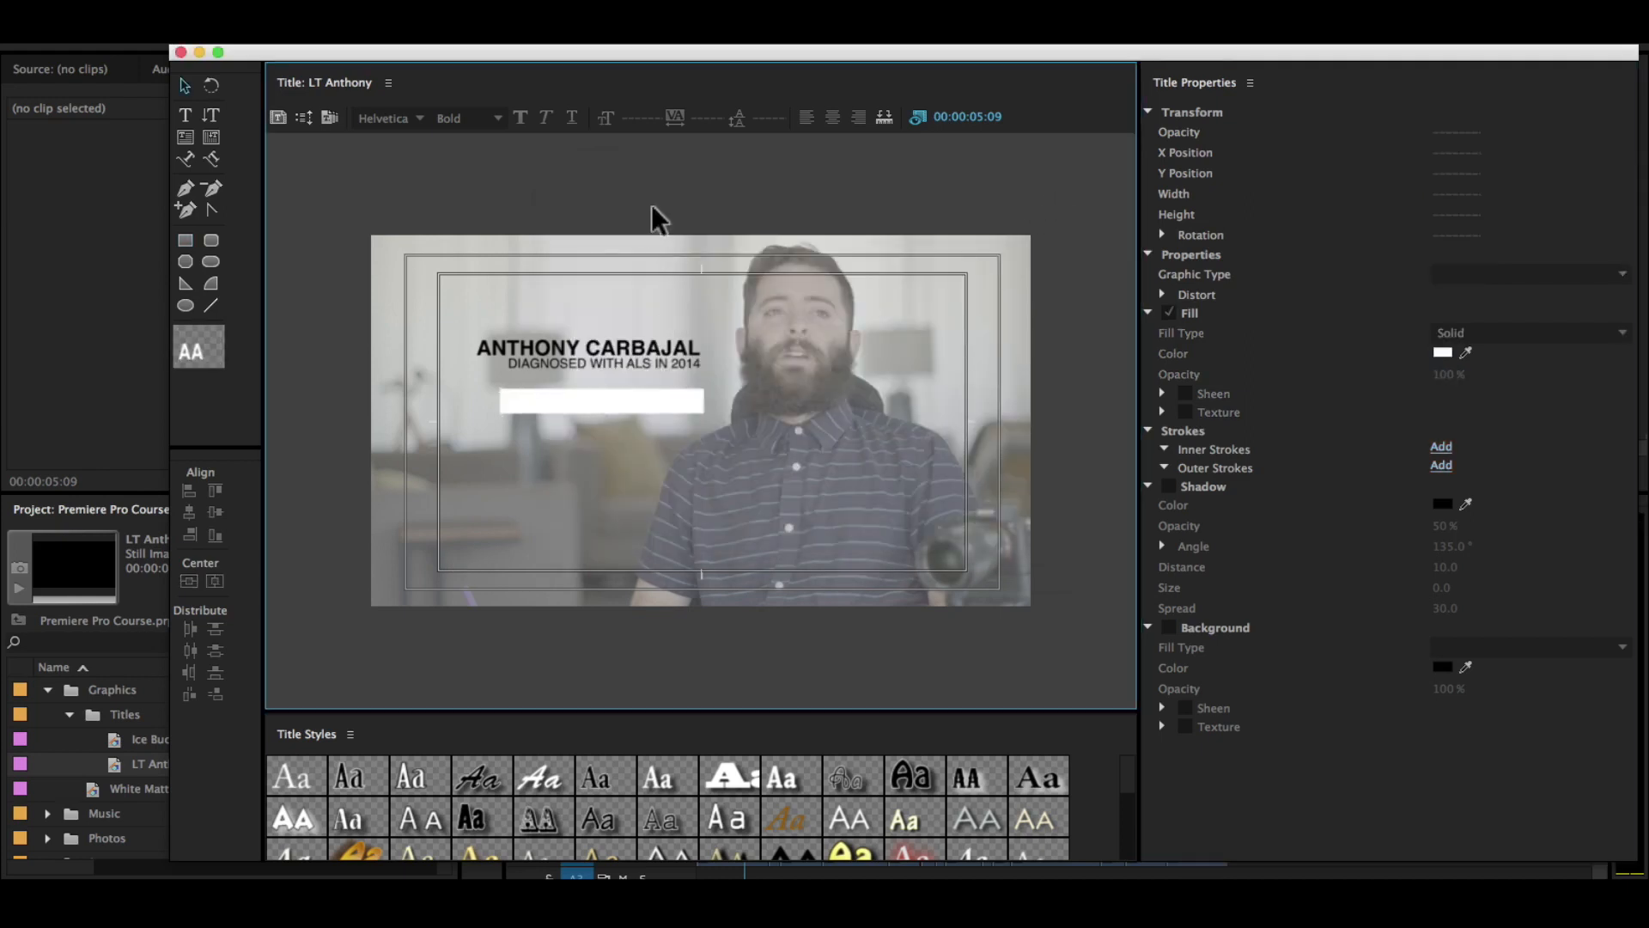
# Send the white rectangle to the back of the title's stacking order, behind the text
pyautogui.click(629, 356)
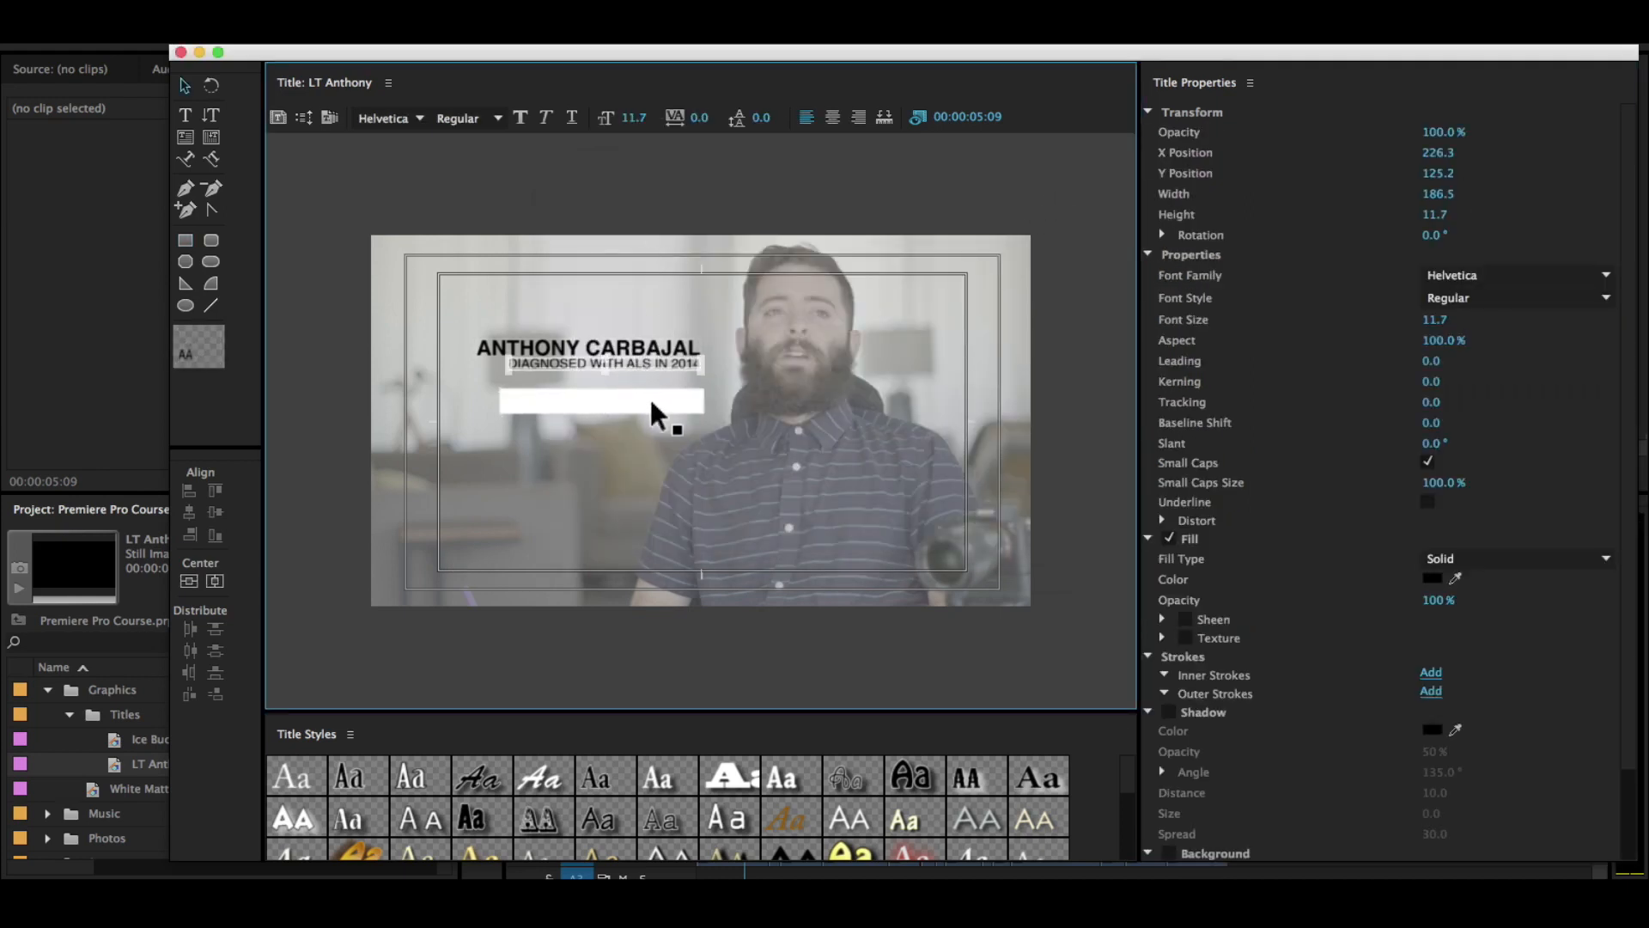
pyautogui.click(646, 400)
pyautogui.rightClick(646, 400)
pyautogui.click(605, 416)
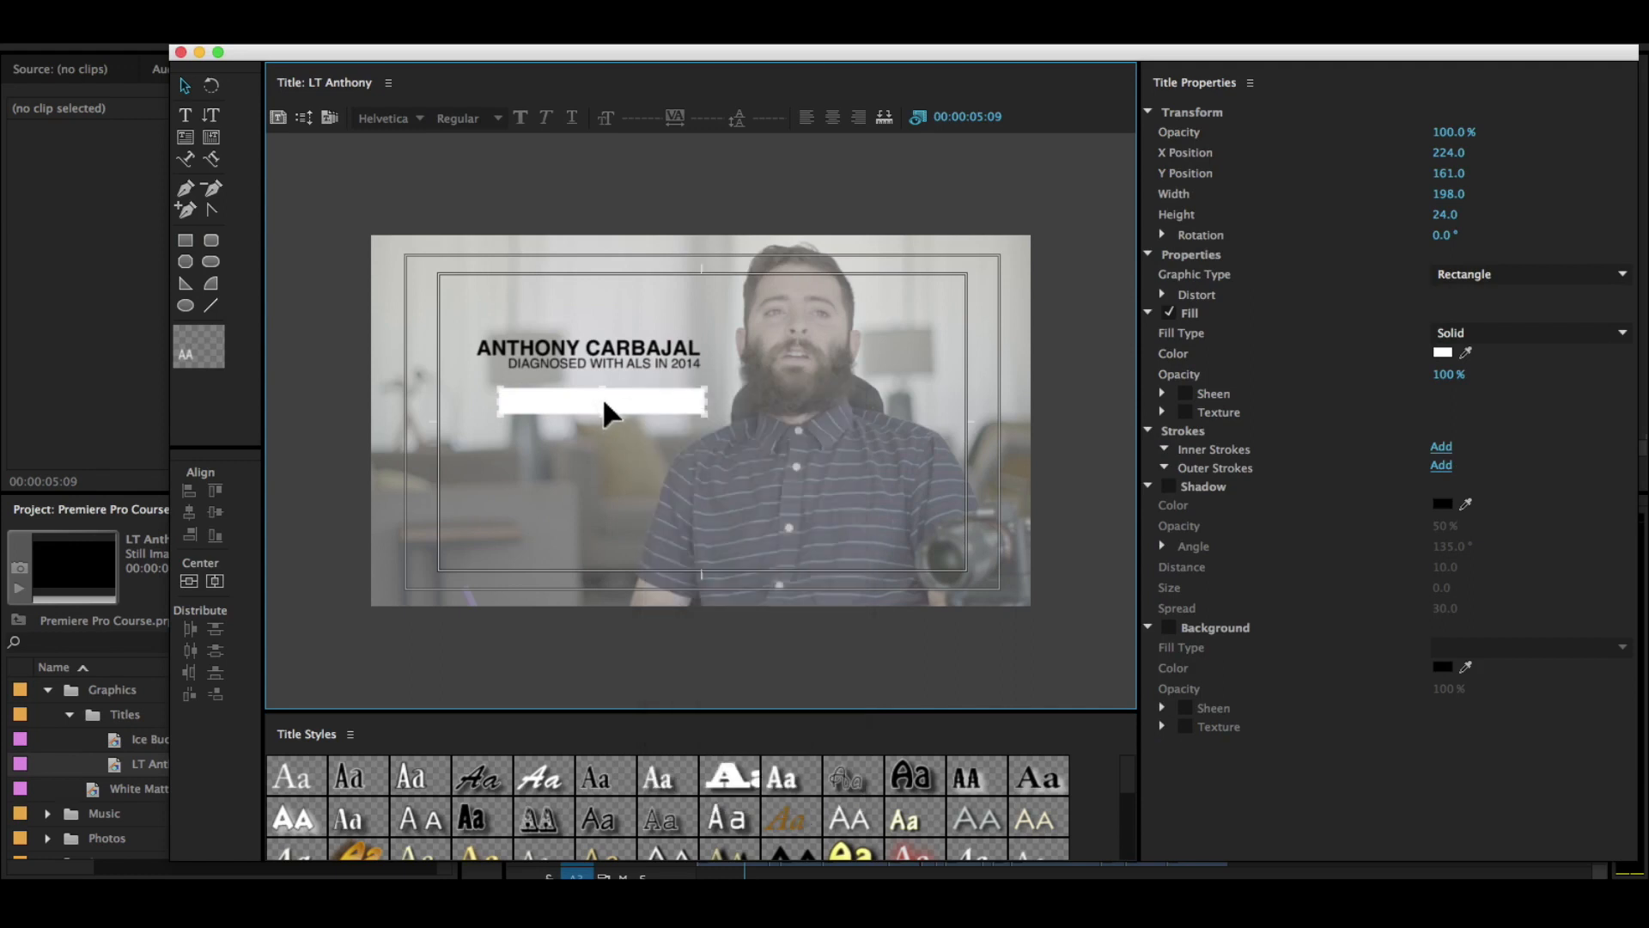
pyautogui.rightClick(606, 410)
pyautogui.moveTo(709, 696)
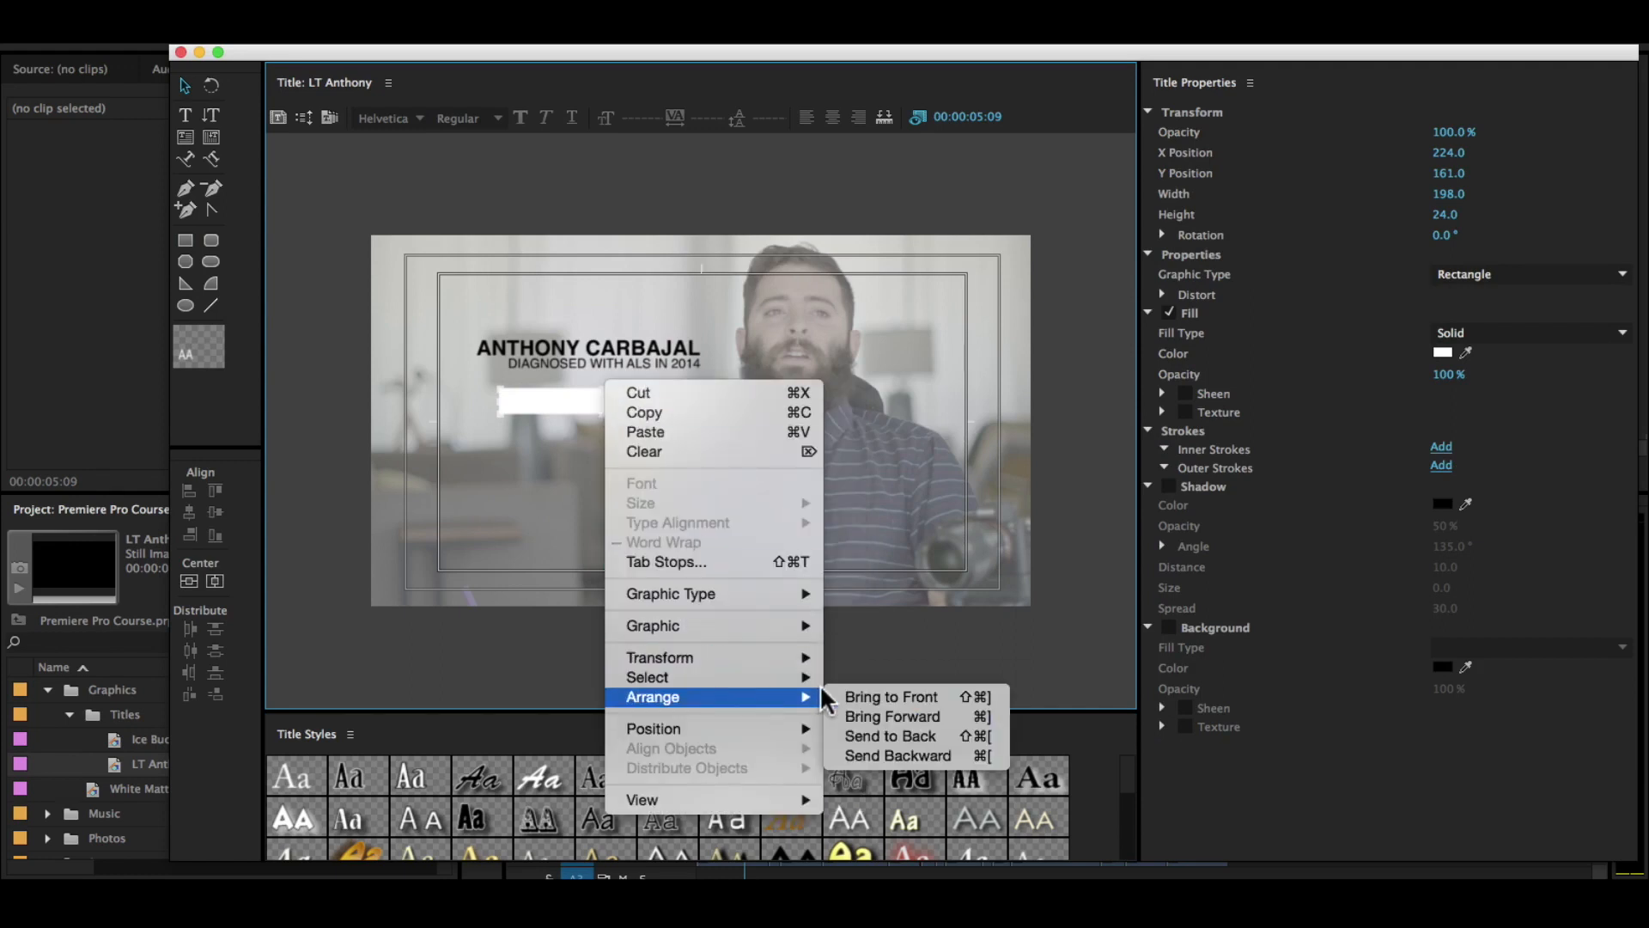
pyautogui.click(899, 730)
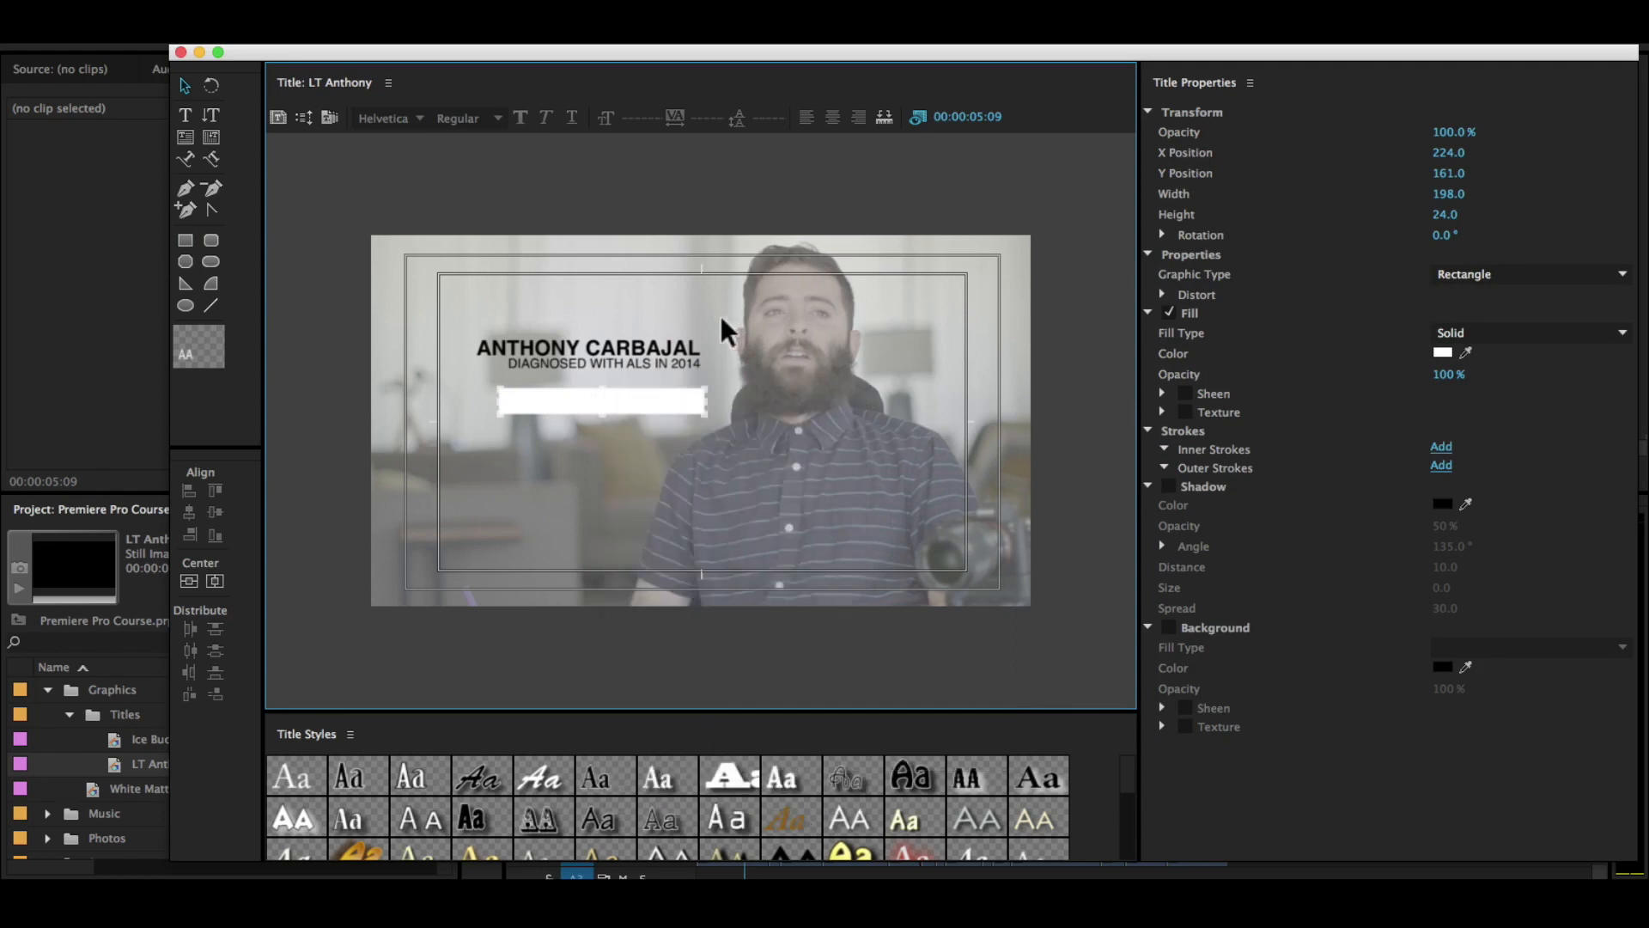
# Vertically centre the diagnosis line and white rectangle on each other, and move the pair up directly beneath the name
pyautogui.click(646, 359)
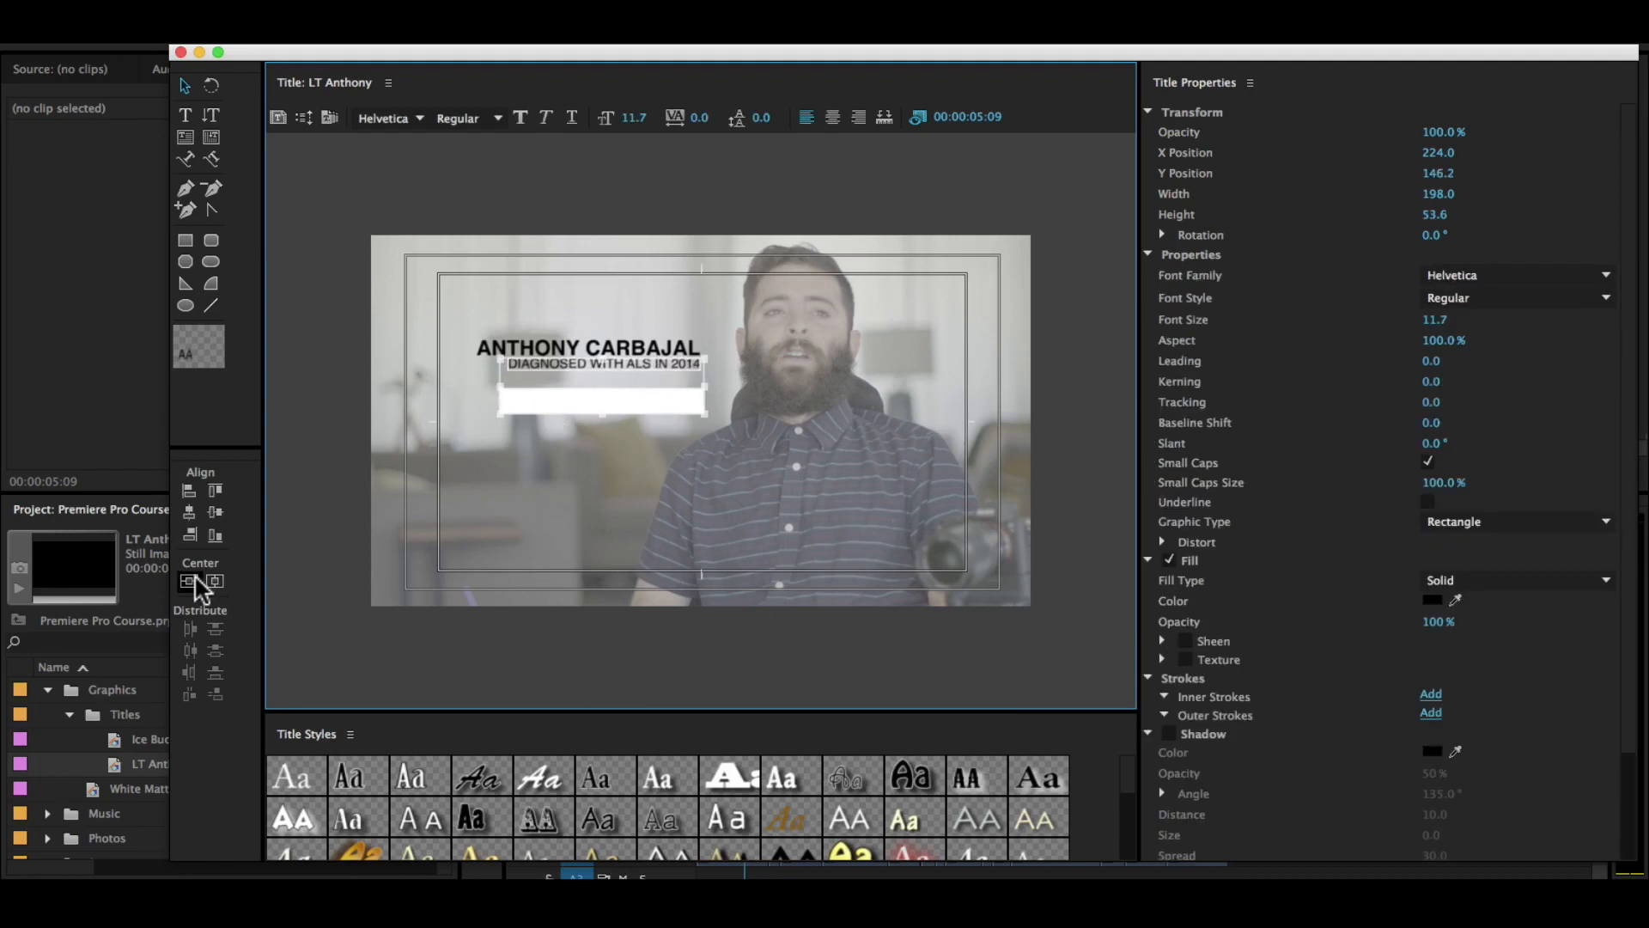
pyautogui.click(215, 511)
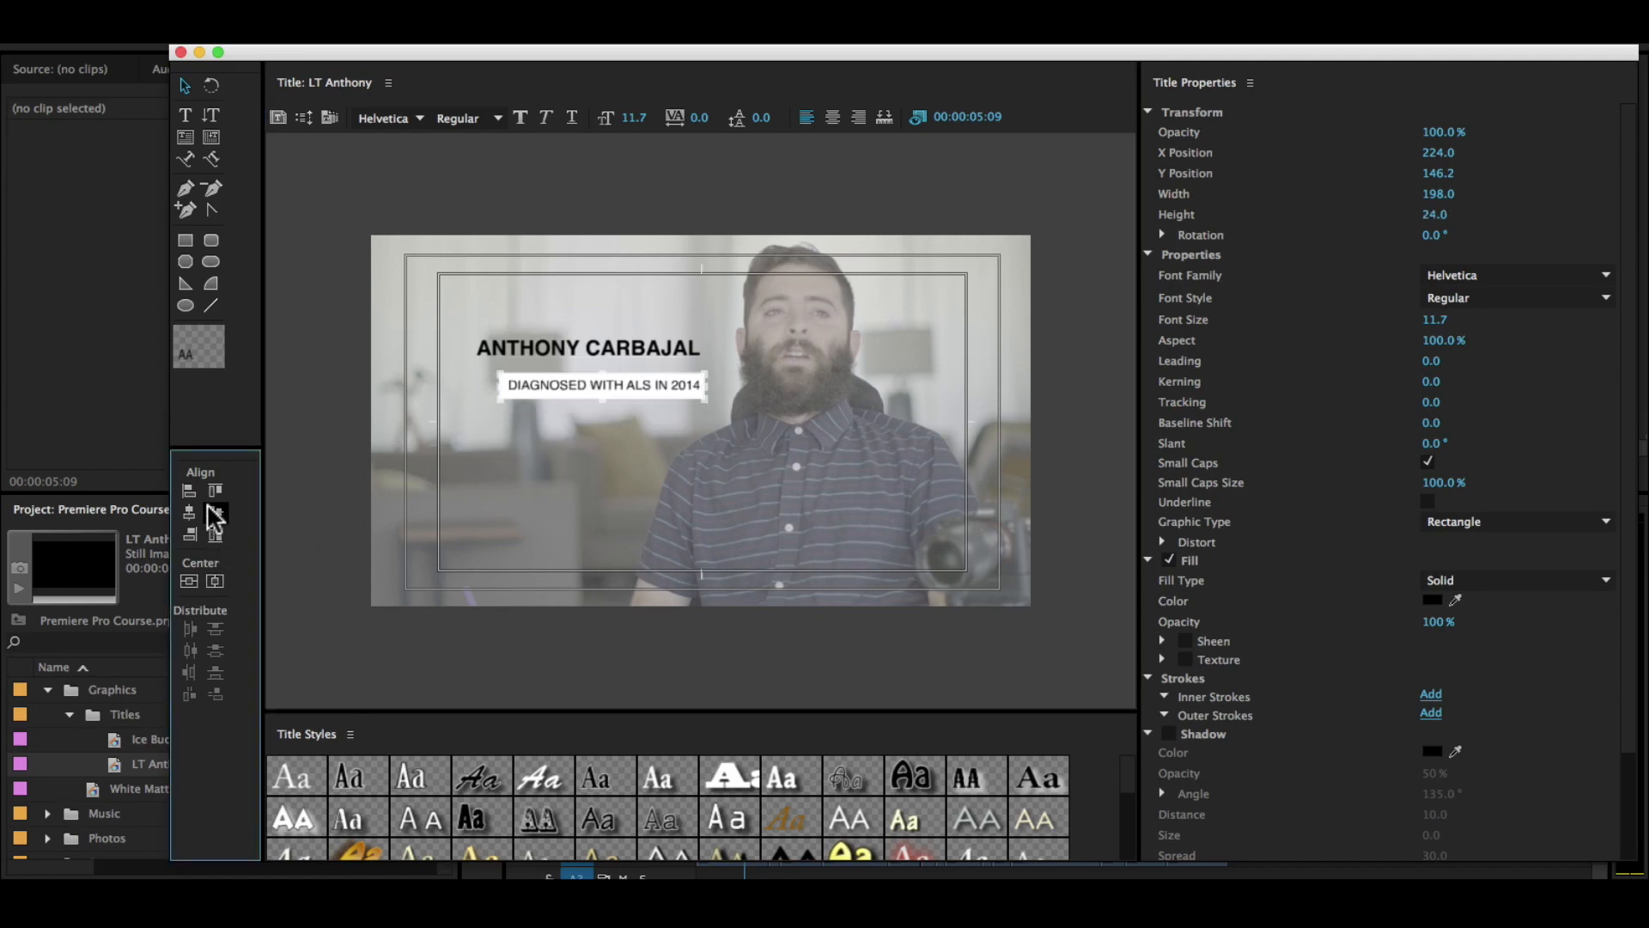
pyautogui.moveTo(683, 385); pyautogui.dragTo(666, 373)
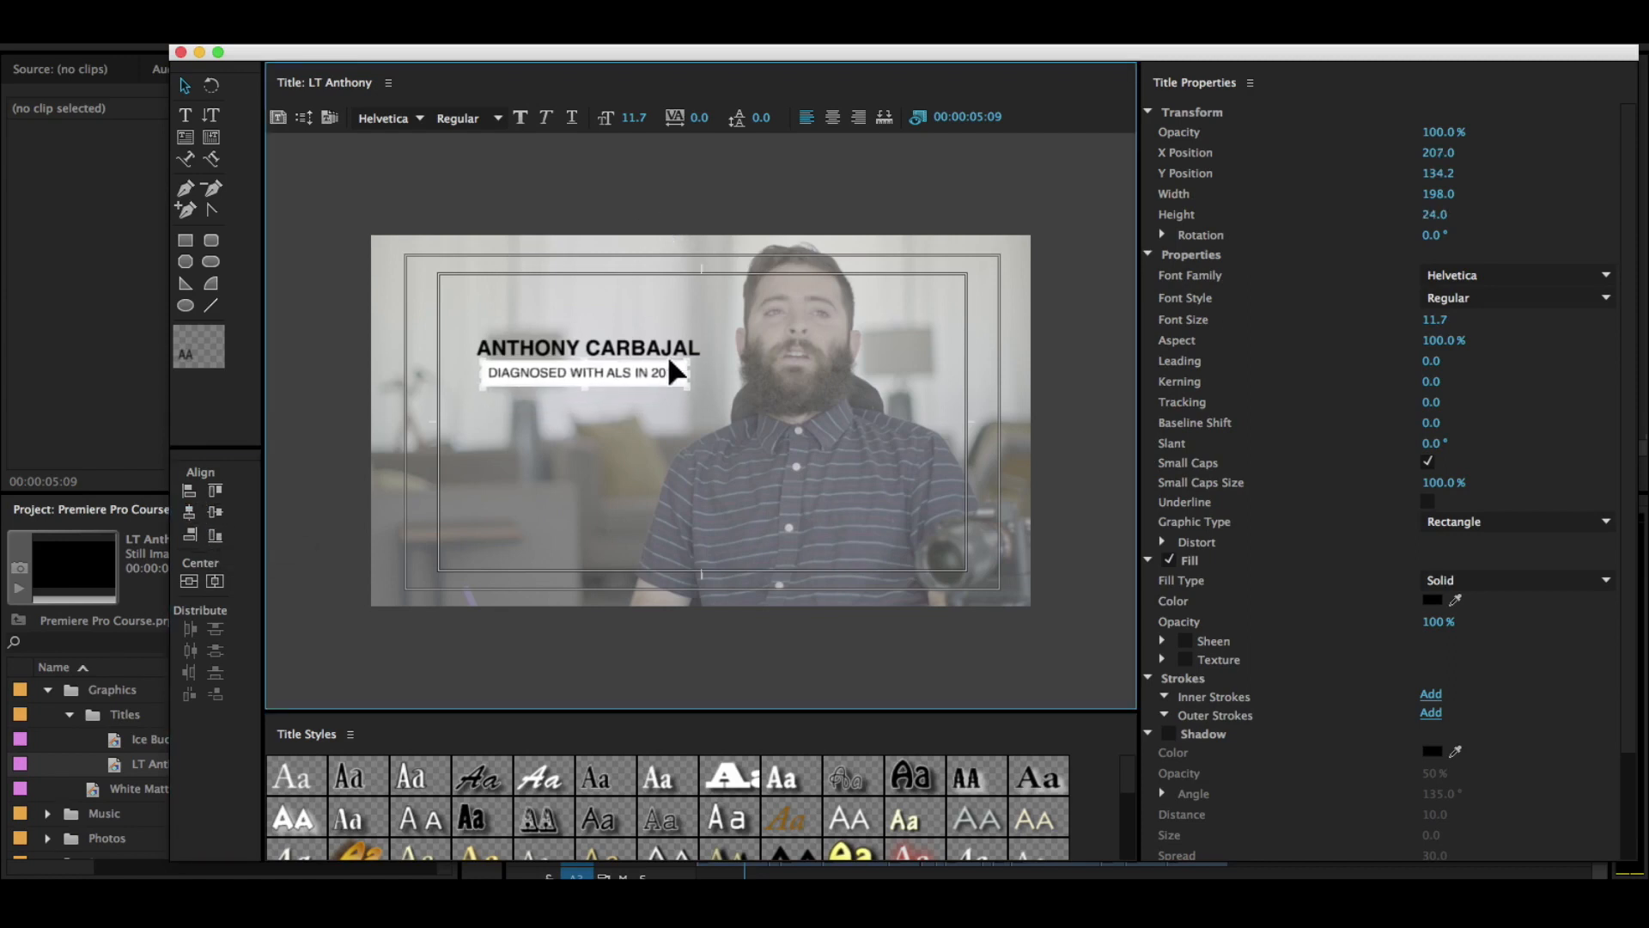
# Align the name, diagnosis line and rectangle on their horizontal centres, and shift the whole group slightly away from the interviewee
pyautogui.moveTo(433, 268); pyautogui.dragTo(938, 502)
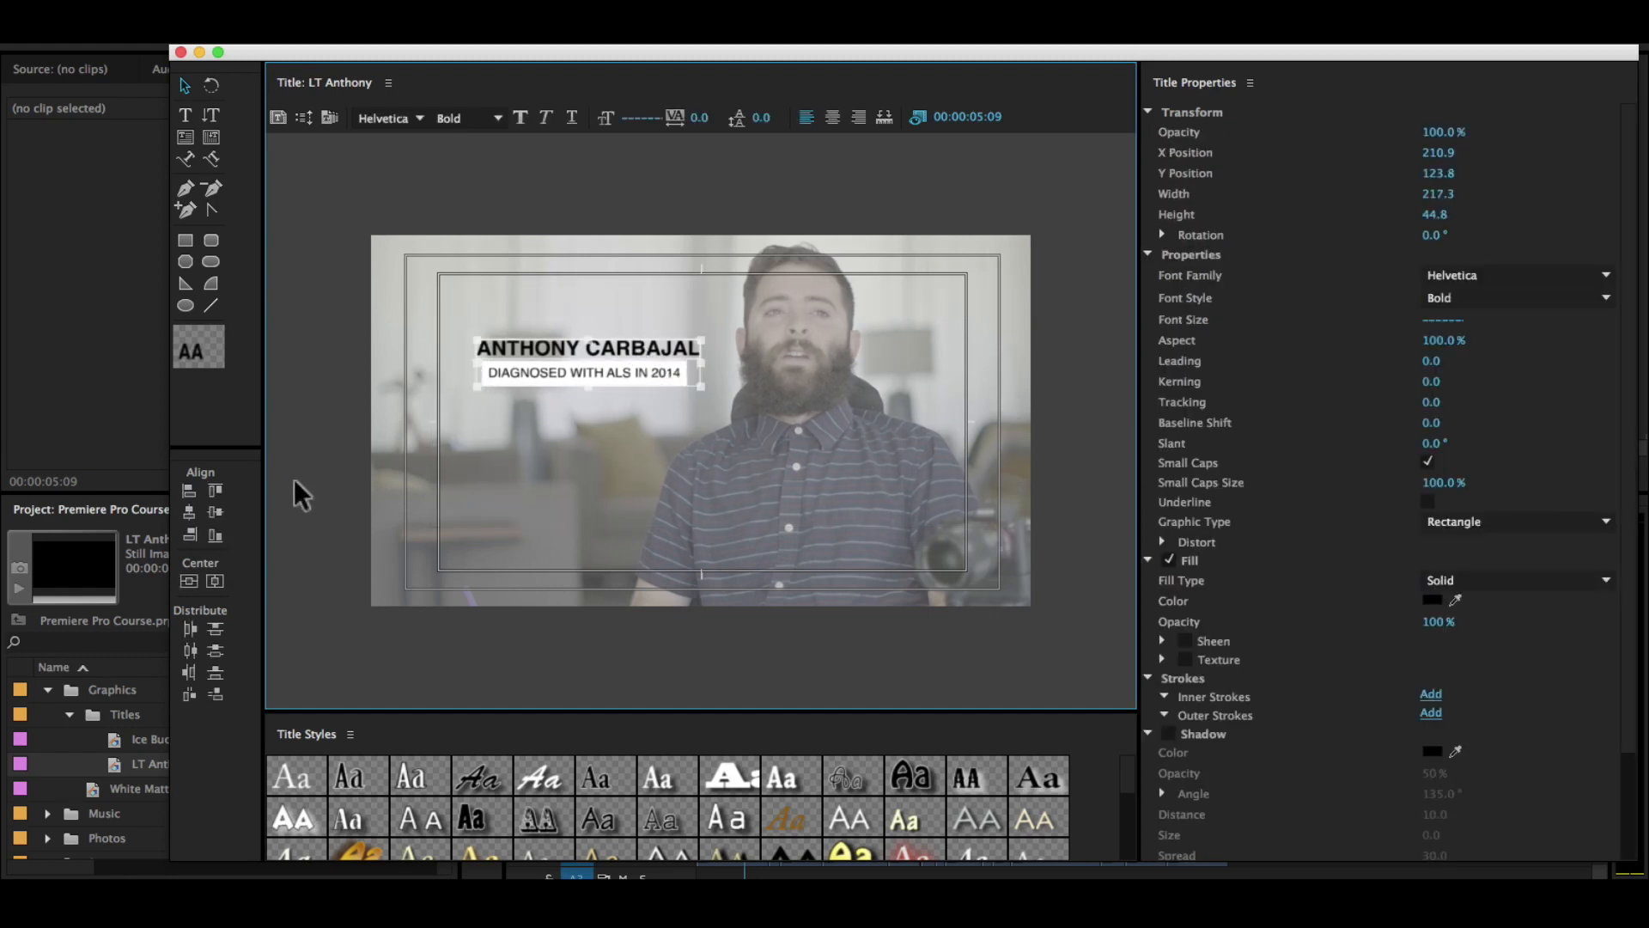
pyautogui.click(211, 513)
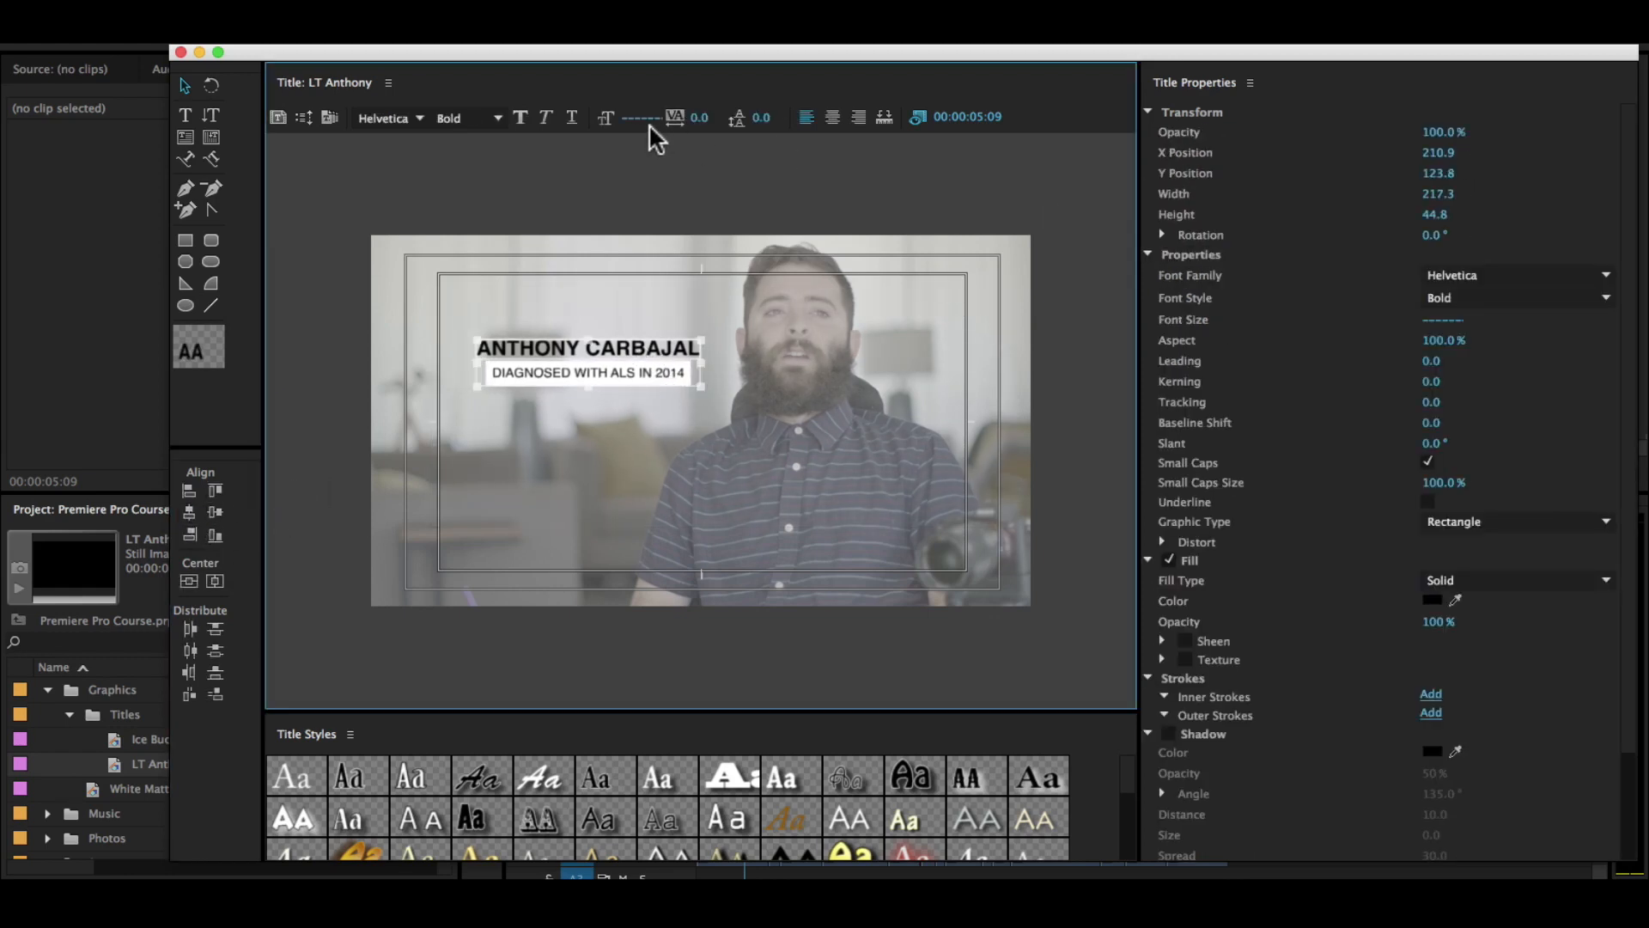
pyautogui.click(537, 243)
pyautogui.moveTo(638, 373)
pyautogui.mouseDown()
pyautogui.moveTo(654, 385)
pyautogui.moveTo(626, 375)
pyautogui.mouseUp()
pyautogui.click(670, 184)
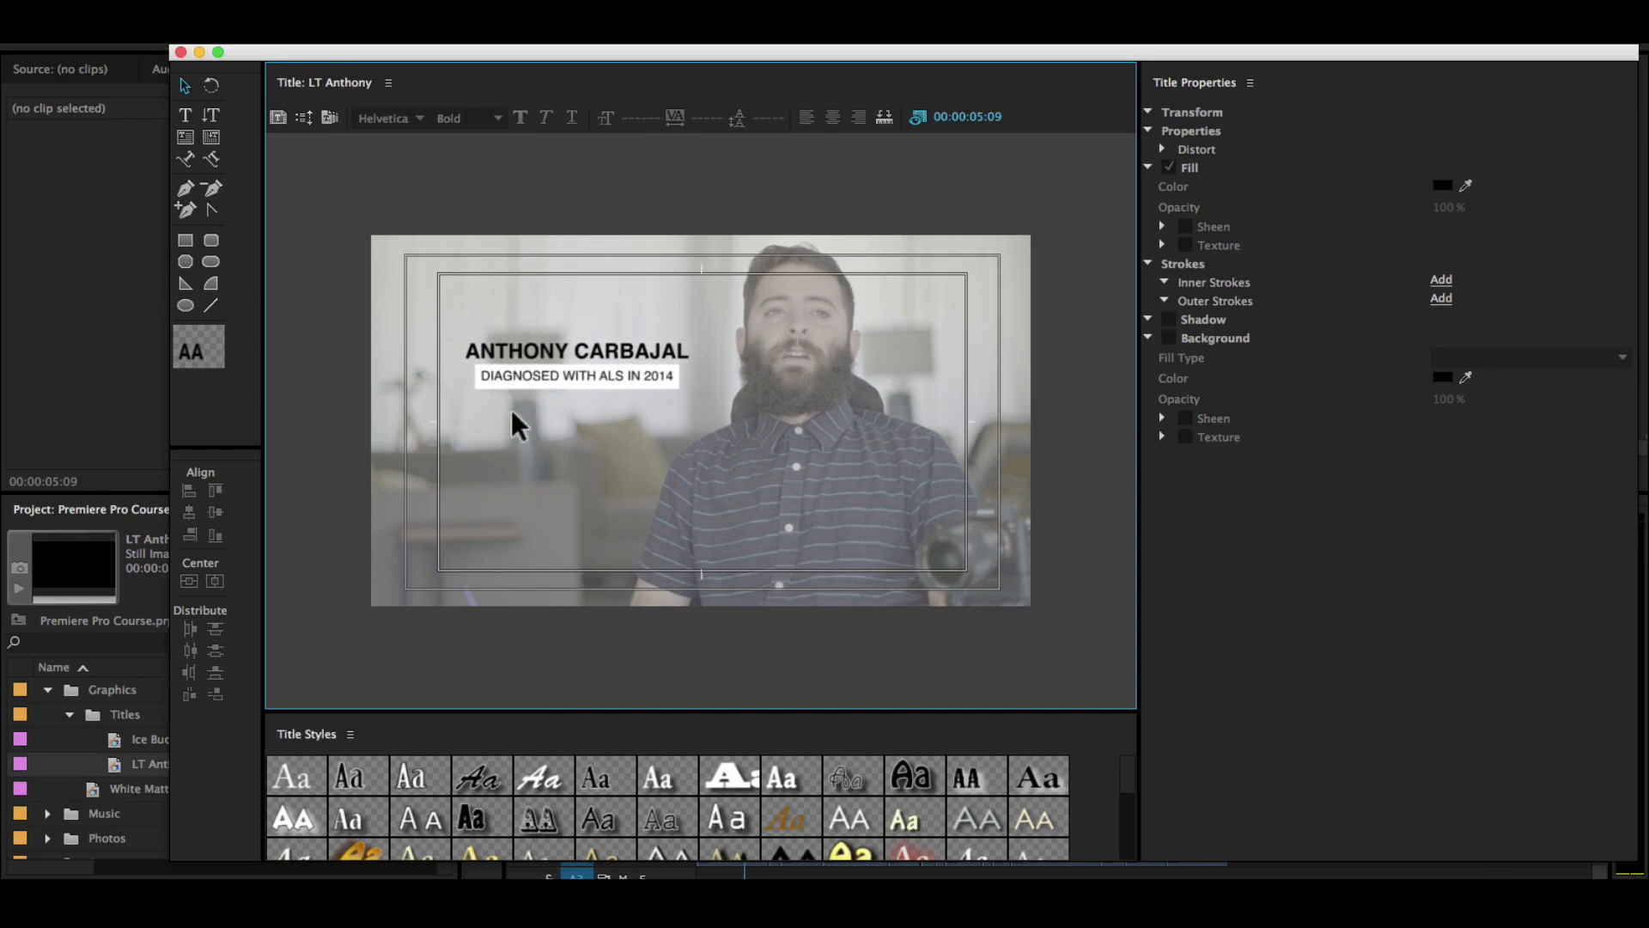
pyautogui.click(516, 371)
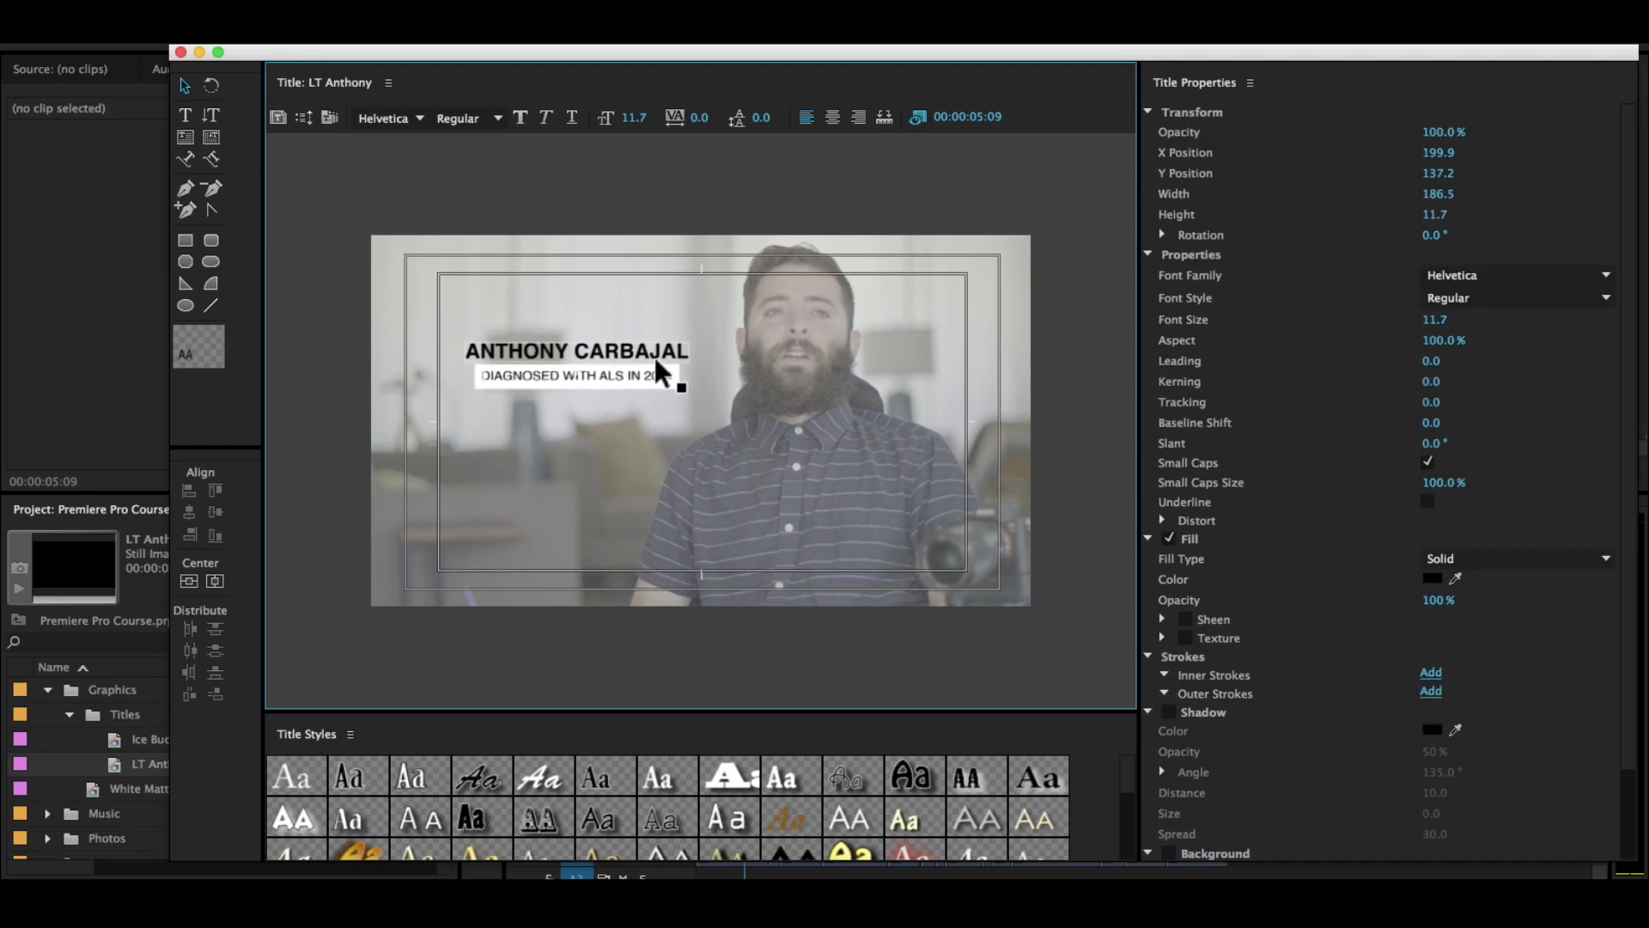
pyautogui.click(852, 320)
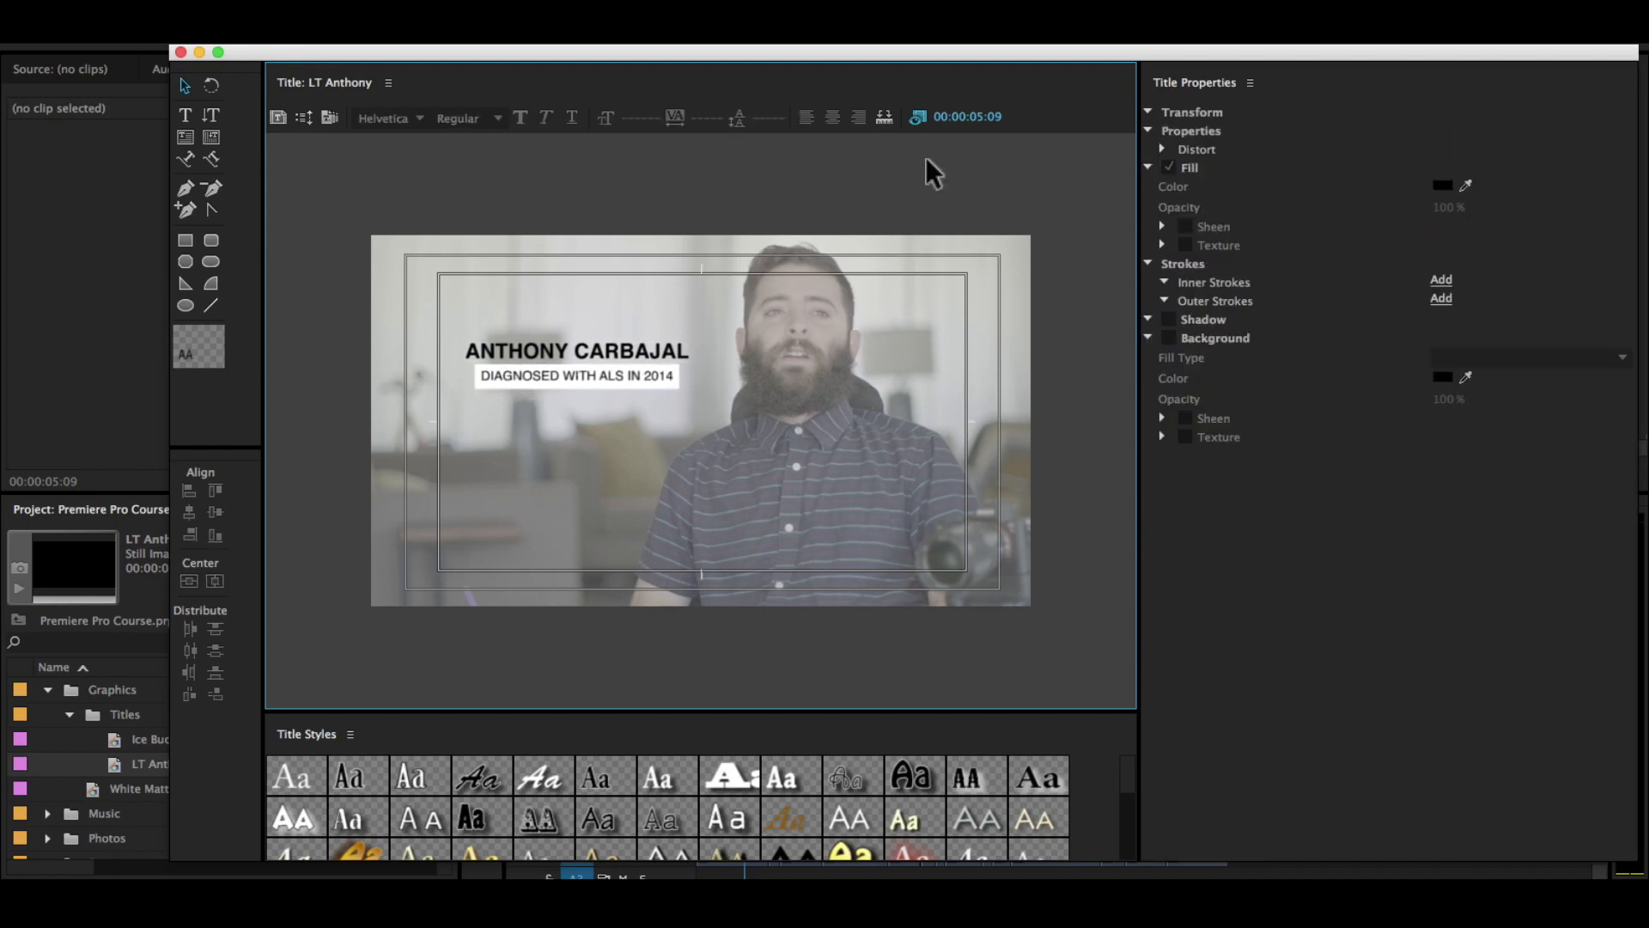
# Close the title editor and place the new lower-third title at the start of the sequence on track V4
pyautogui.click(181, 52)
pyautogui.moveTo(176, 765); pyautogui.dragTo(703, 609)
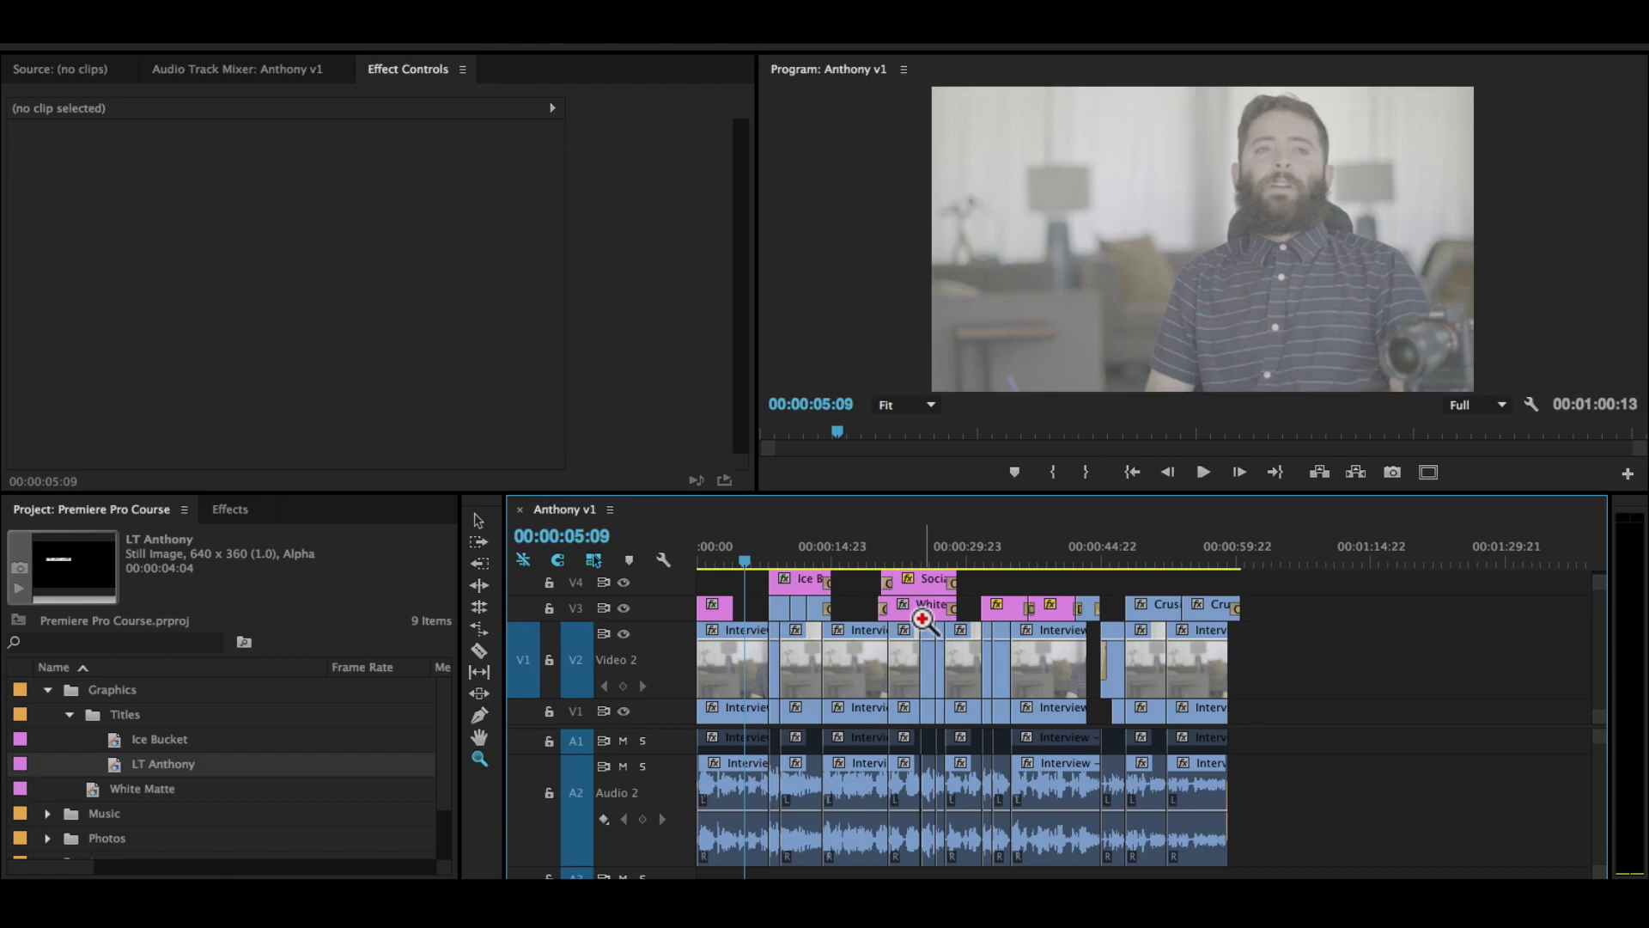
pyautogui.click(922, 619)
pyautogui.click(994, 608)
pyautogui.press('space')
pyautogui.press('space')
pyautogui.press('v')
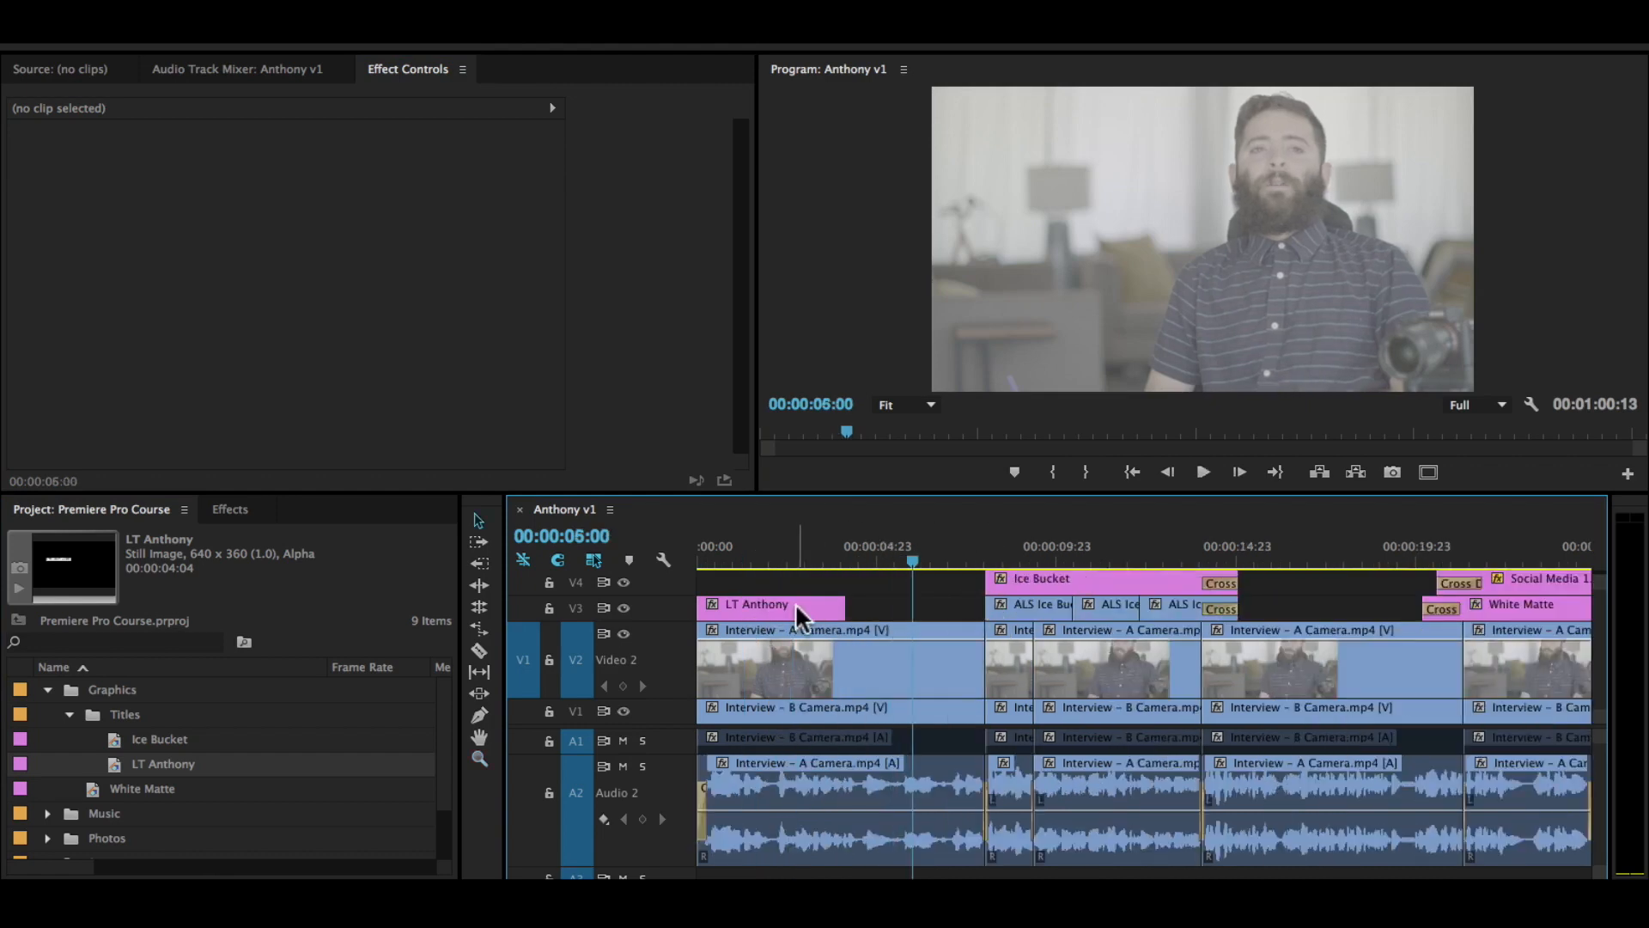
pyautogui.click(795, 605)
pyautogui.moveTo(756, 601); pyautogui.dragTo(758, 579)
pyautogui.press('Home')
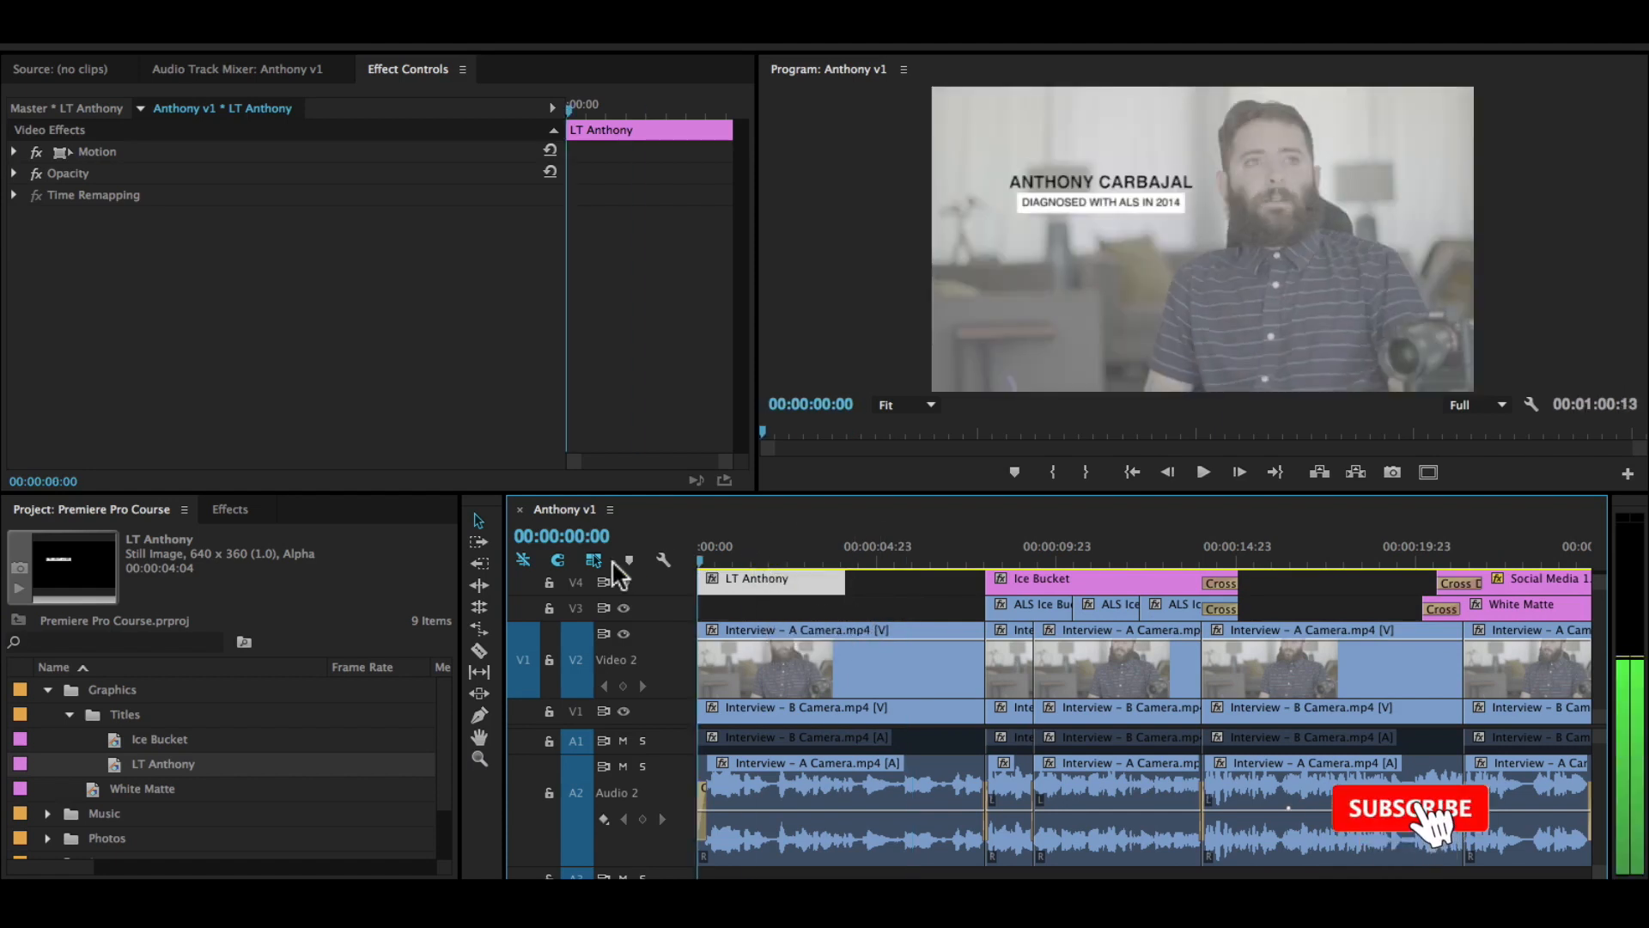
# Collapse the Video 2 track to minimum height and play the sequence from the start to check the title
pyautogui.moveTo(622, 622); pyautogui.dragTo(622, 744)
pyautogui.click(745, 707)
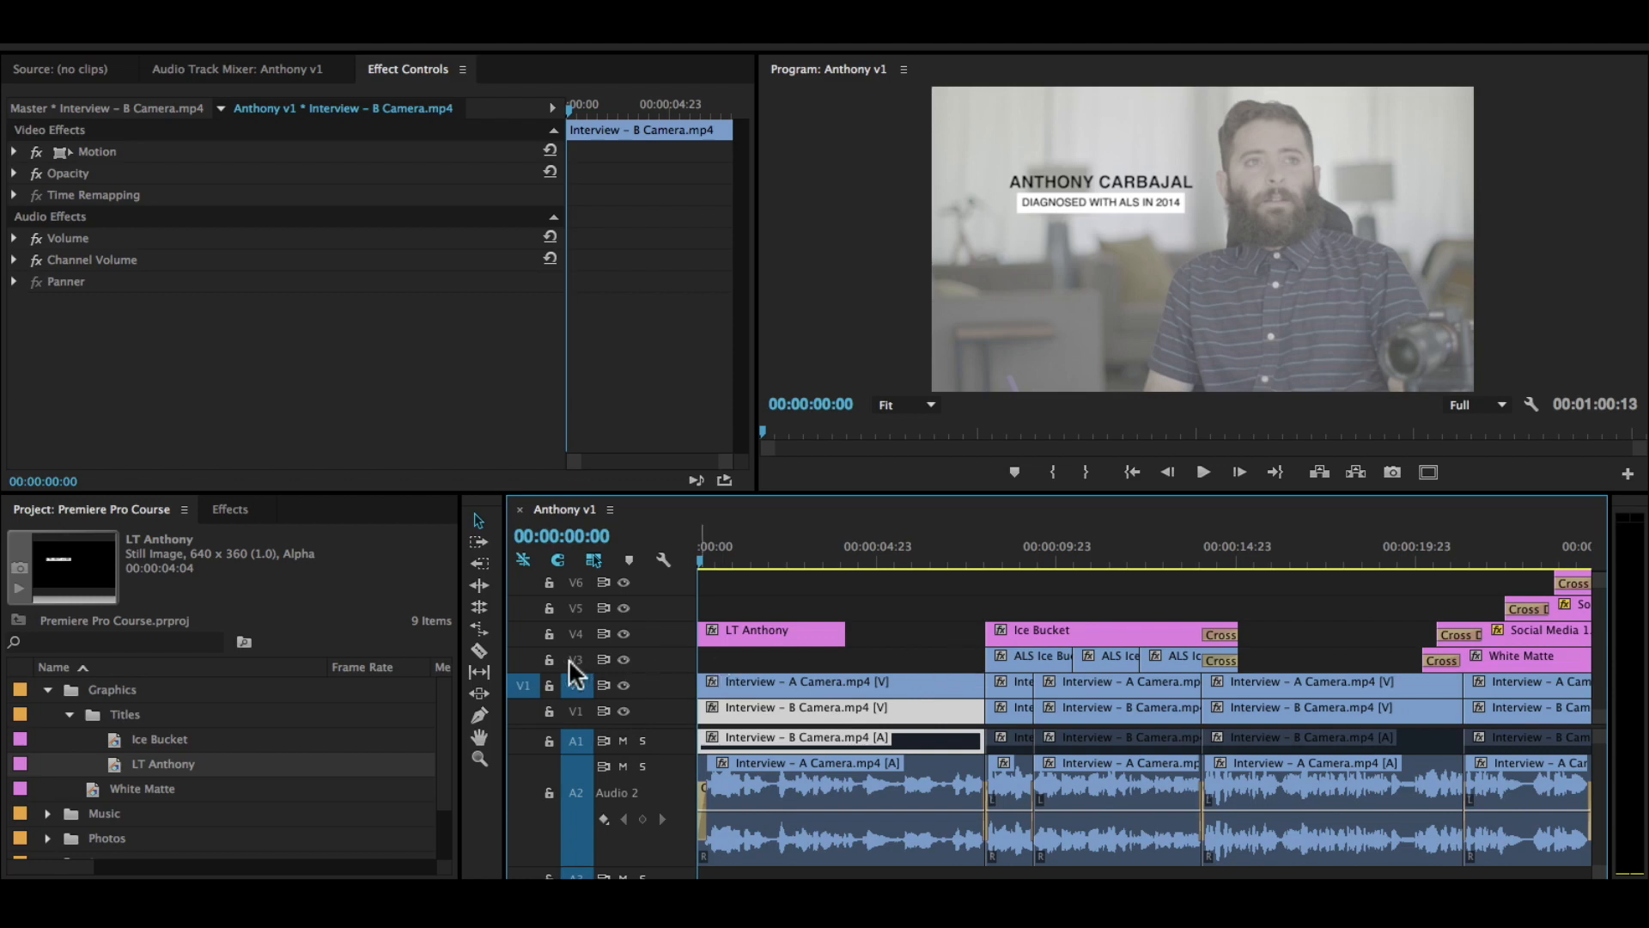
pyautogui.moveTo(1038, 560); pyautogui.dragTo(1203, 559)
pyautogui.press('Home')
pyautogui.press('space')
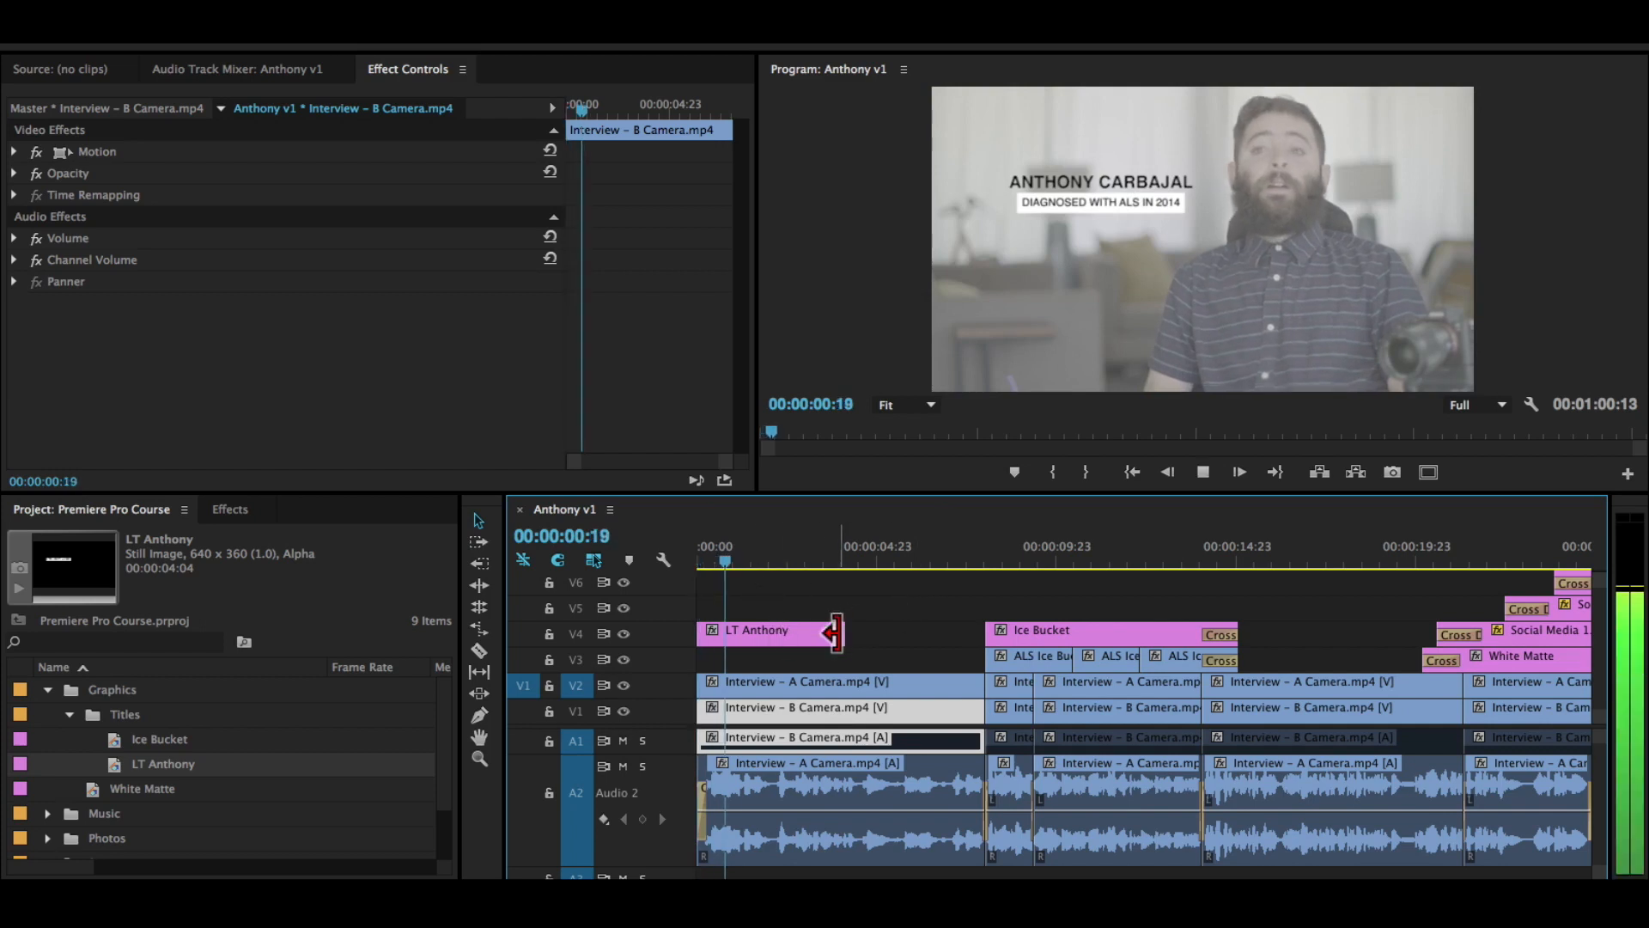
# Extend the lower-third title to the end of the first interview clip and review the transition into the Ice Bucket title
pyautogui.moveTo(857, 636); pyautogui.dragTo(988, 633)
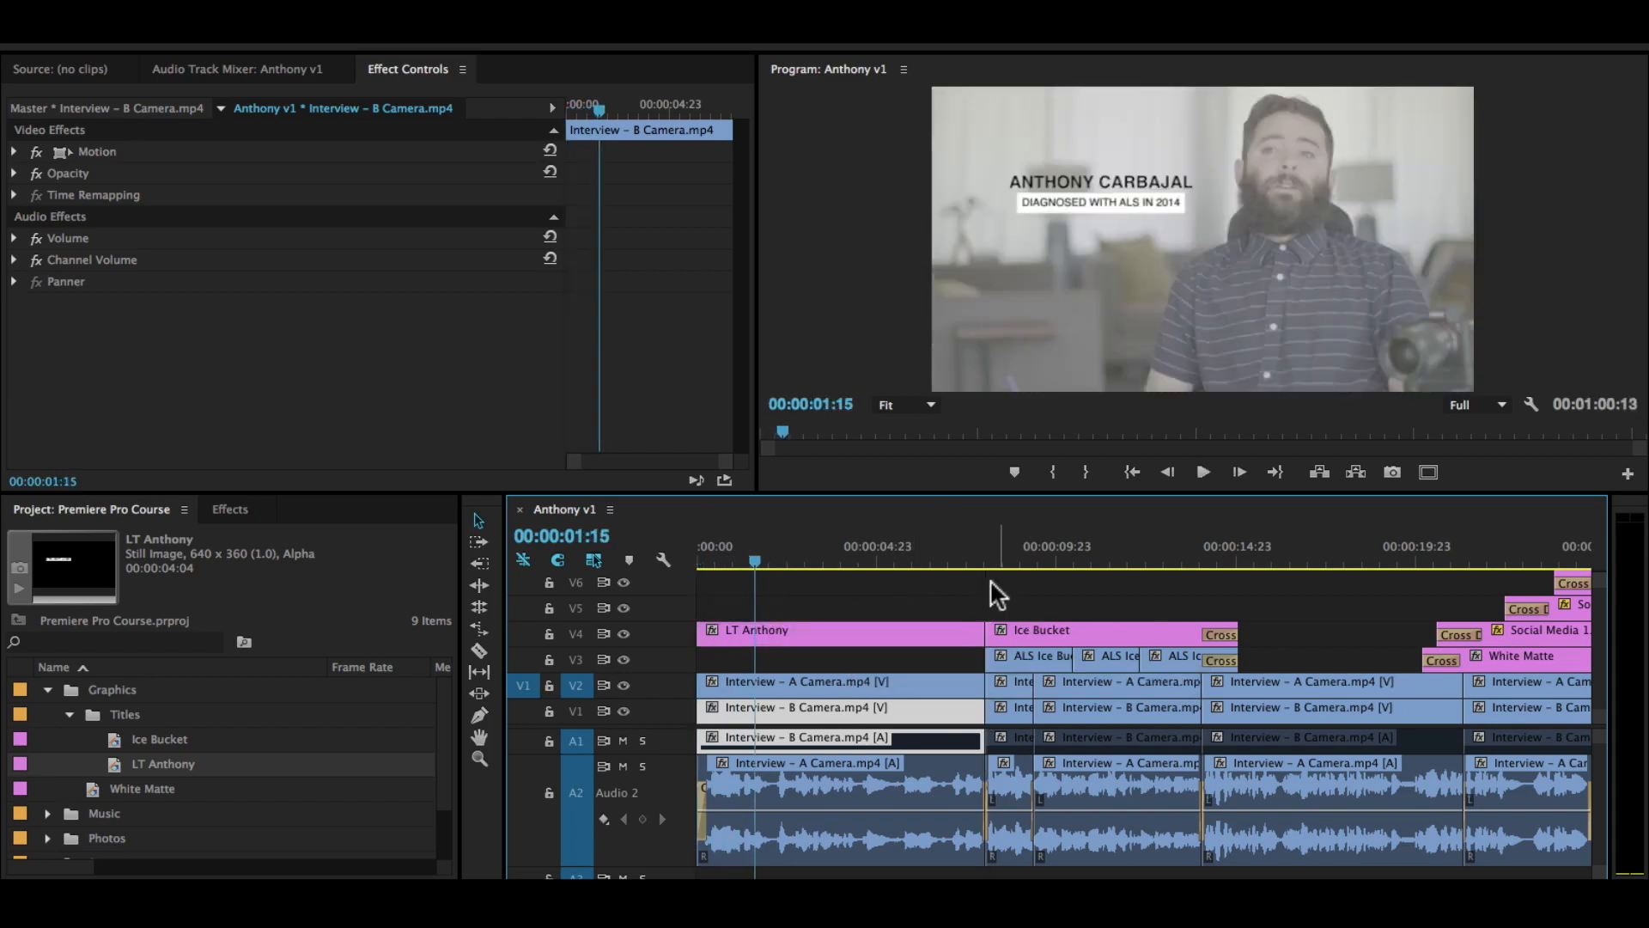
pyautogui.click(952, 562)
pyautogui.press('space')
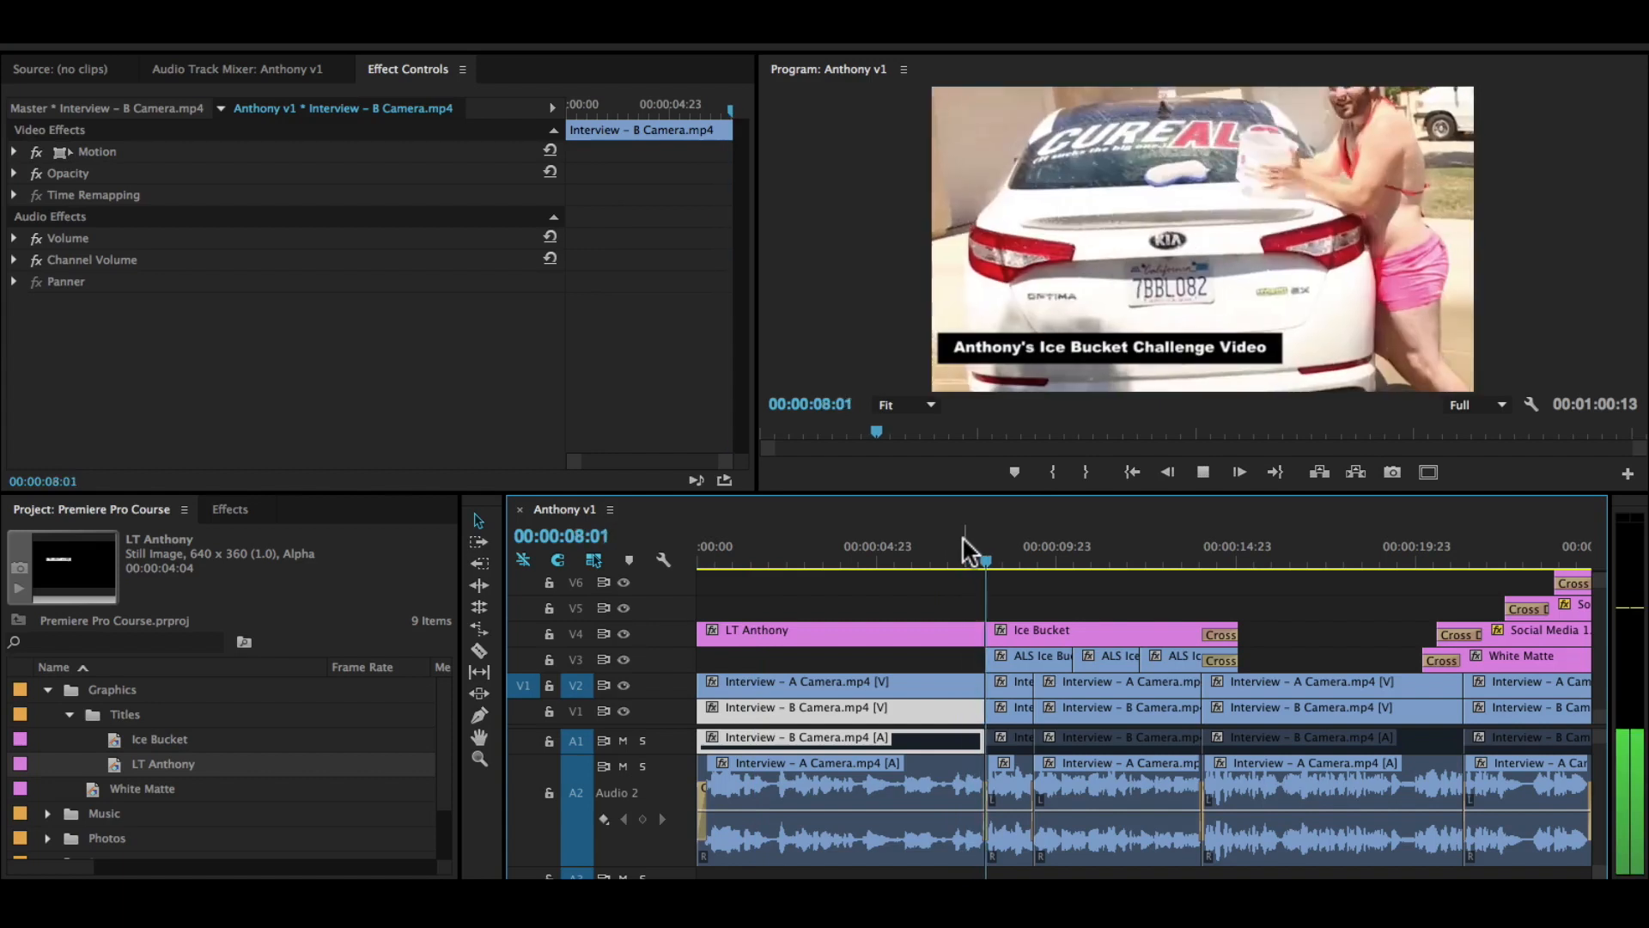
pyautogui.moveTo(952, 552); pyautogui.dragTo(878, 551)
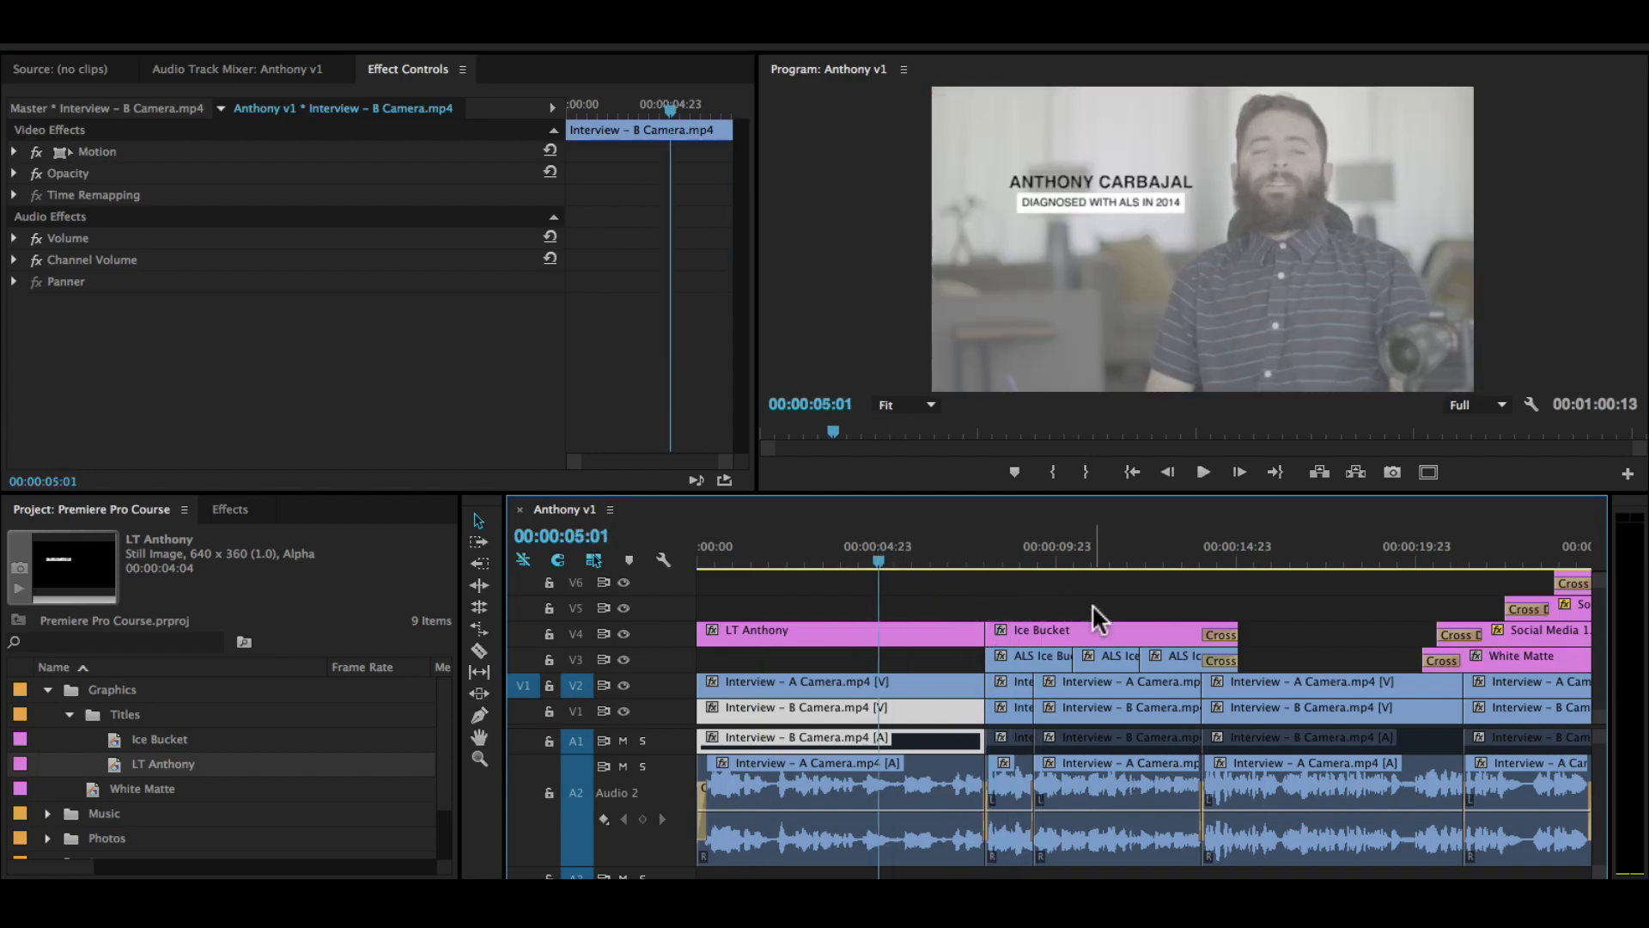